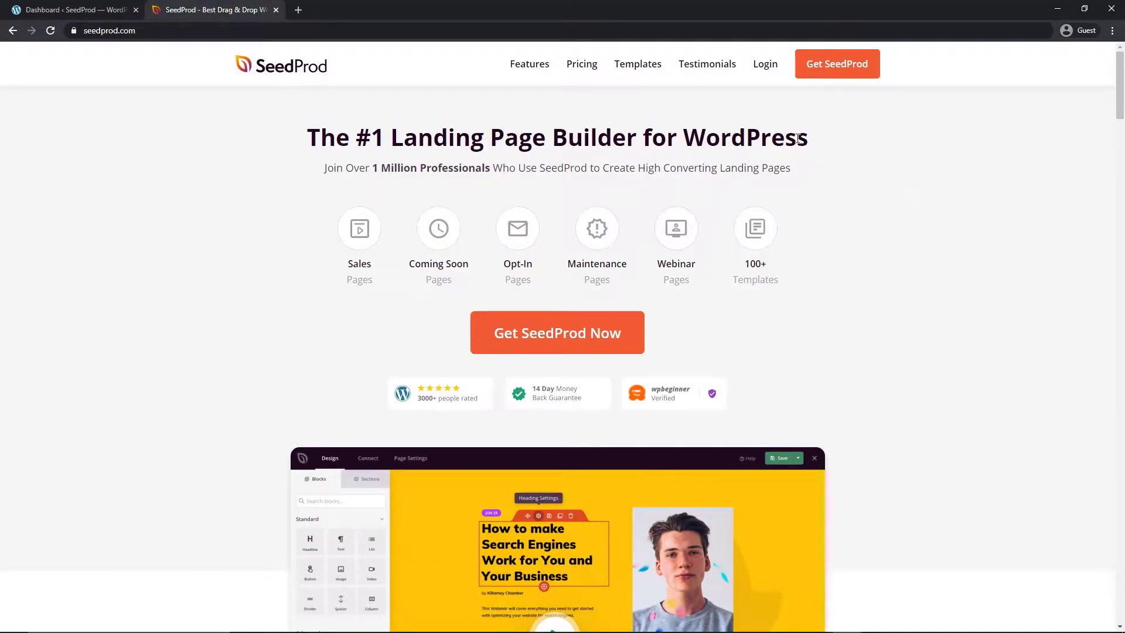
Access the SeedProd account, download Landing Page Pro 6.0.11.1, and copy the license key.
click(766, 64)
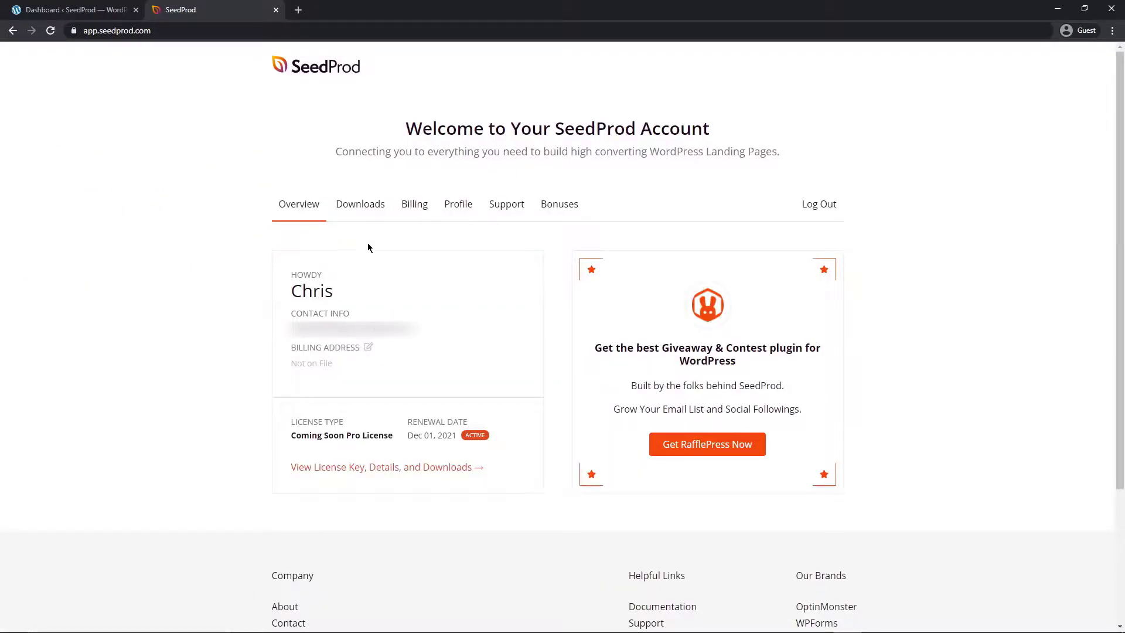
click(364, 206)
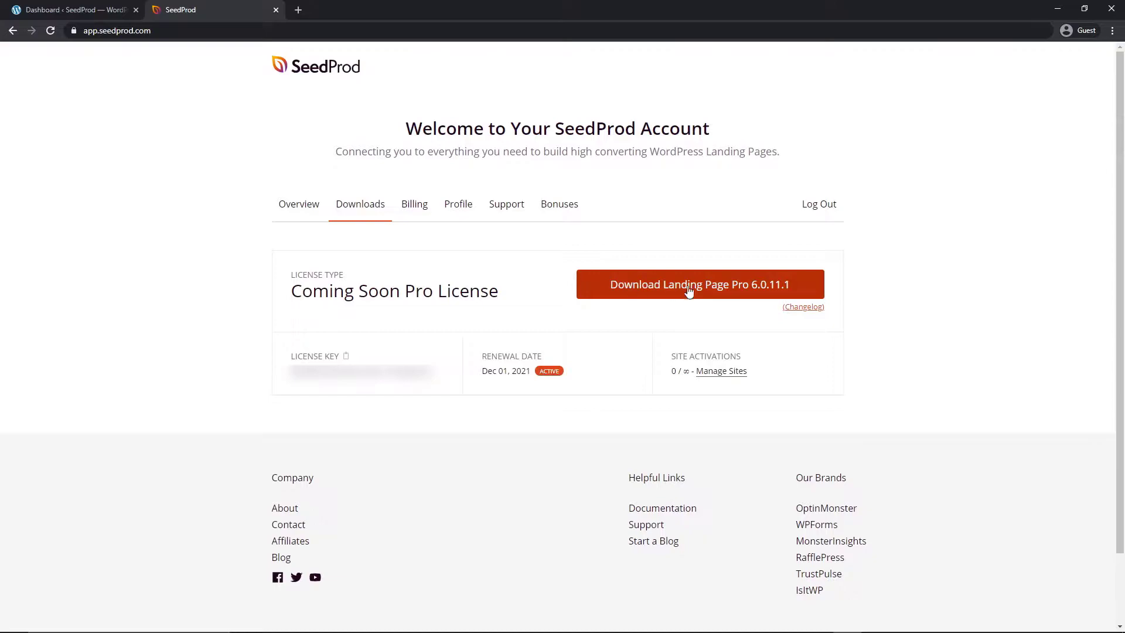
click(699, 286)
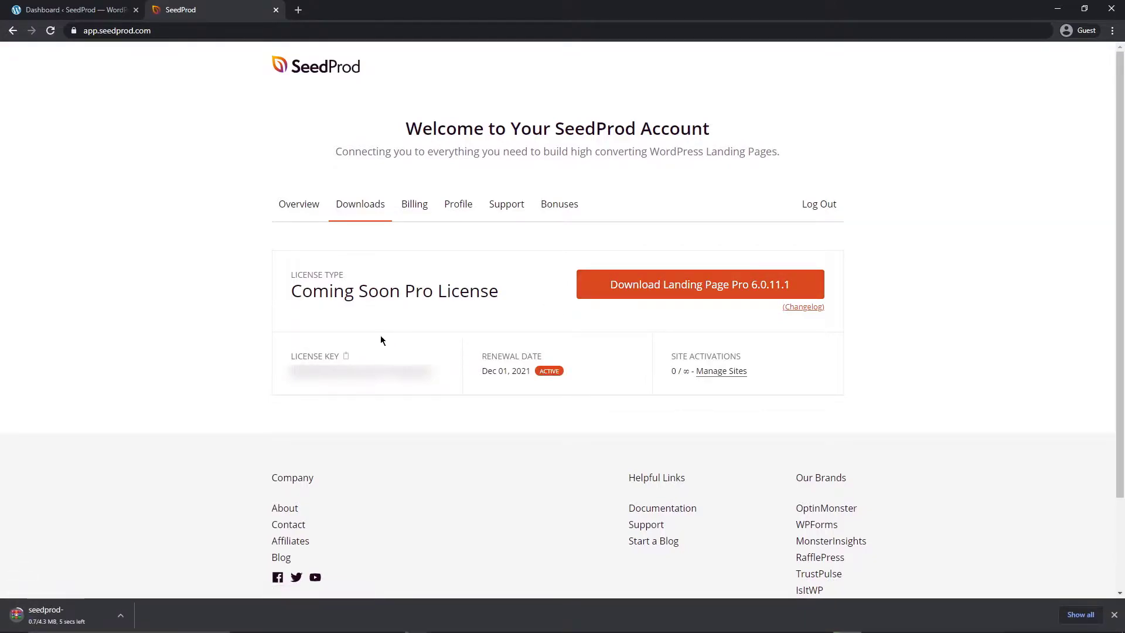
click(346, 357)
click(276, 11)
Install the plugin in WordPress from seedprod-coming-soon-pro-5-6.0.11.1.zip and activate it.
mouse_move(33, 256)
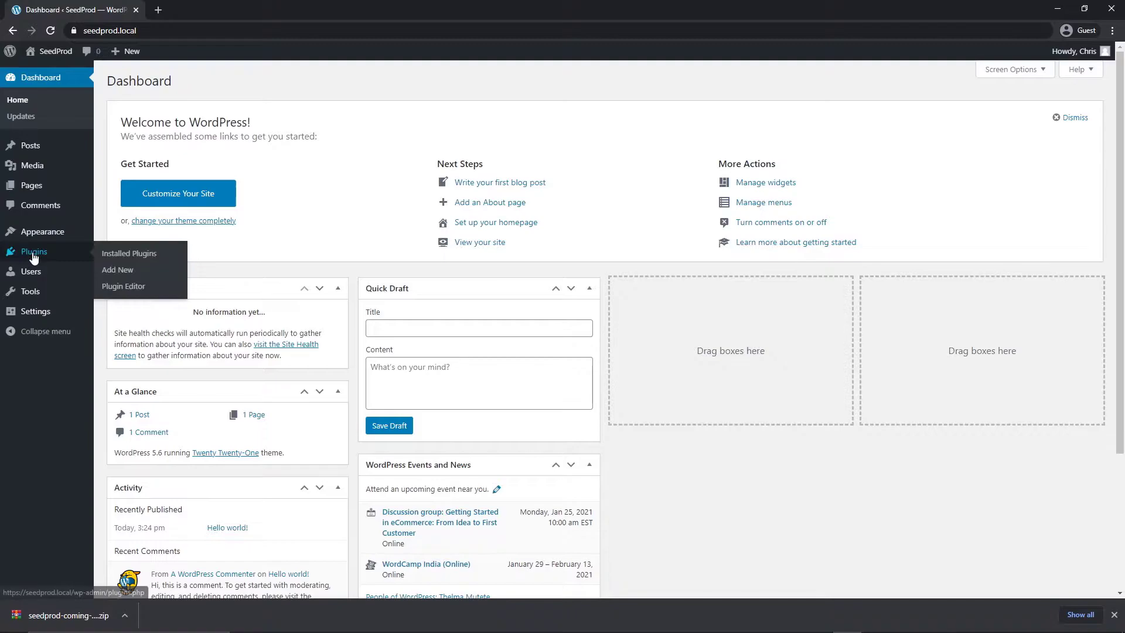
click(117, 269)
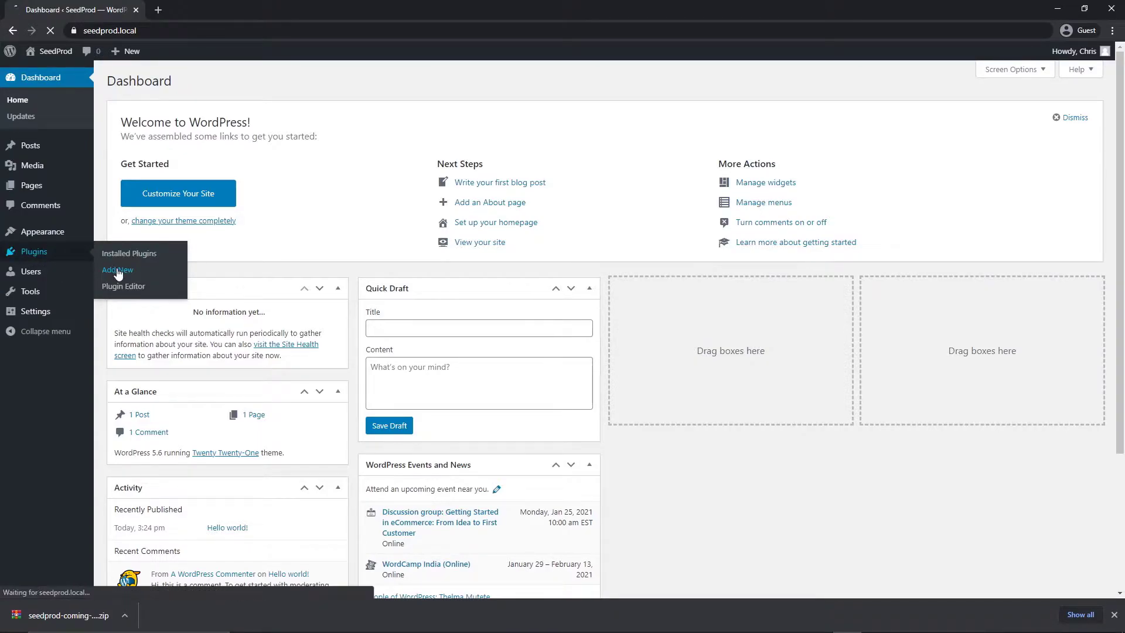
click(212, 82)
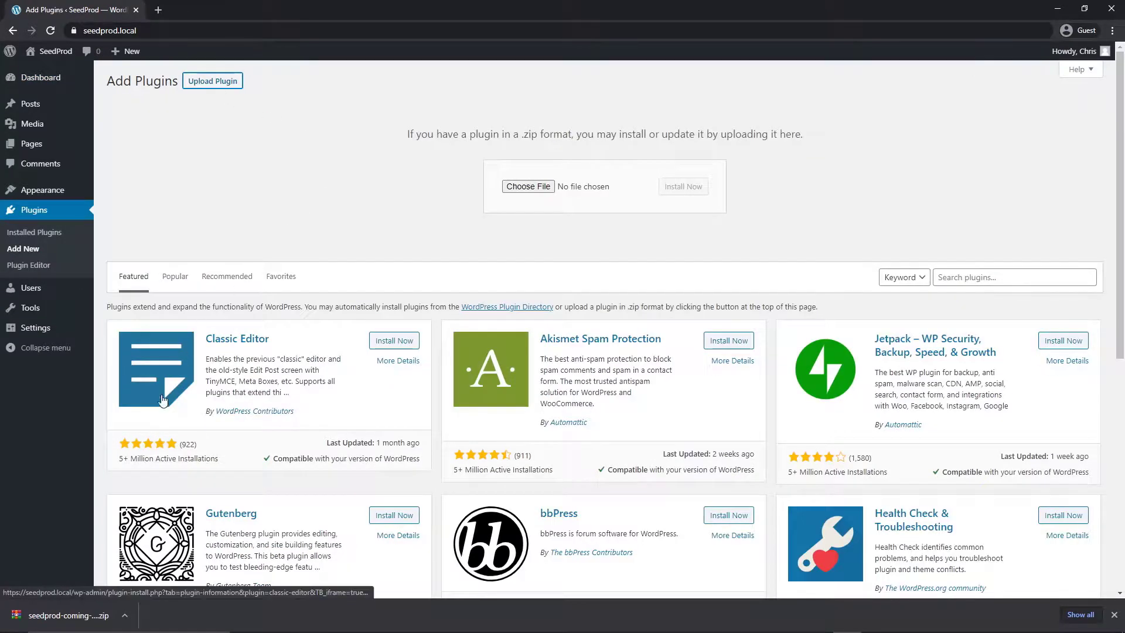
drag(64, 615, 515, 188)
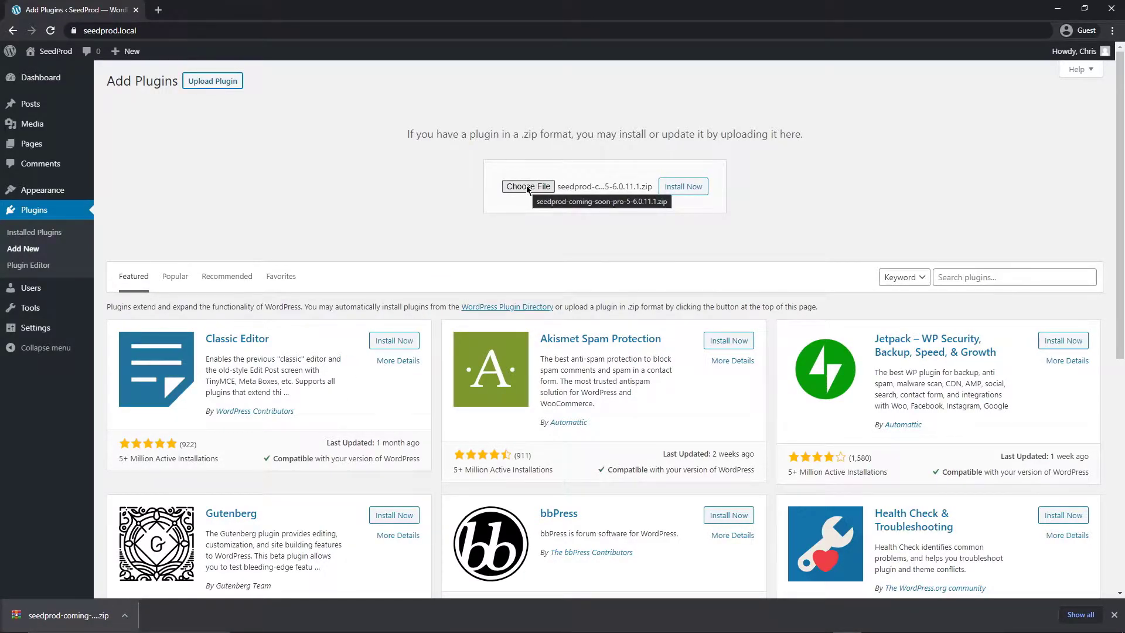
click(693, 194)
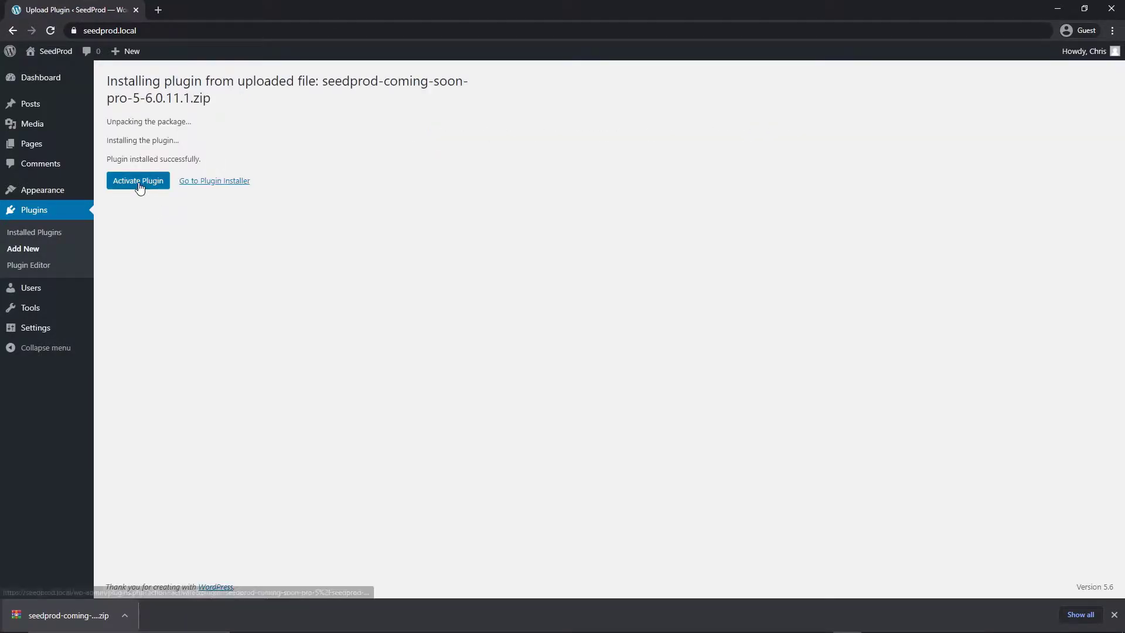
click(140, 187)
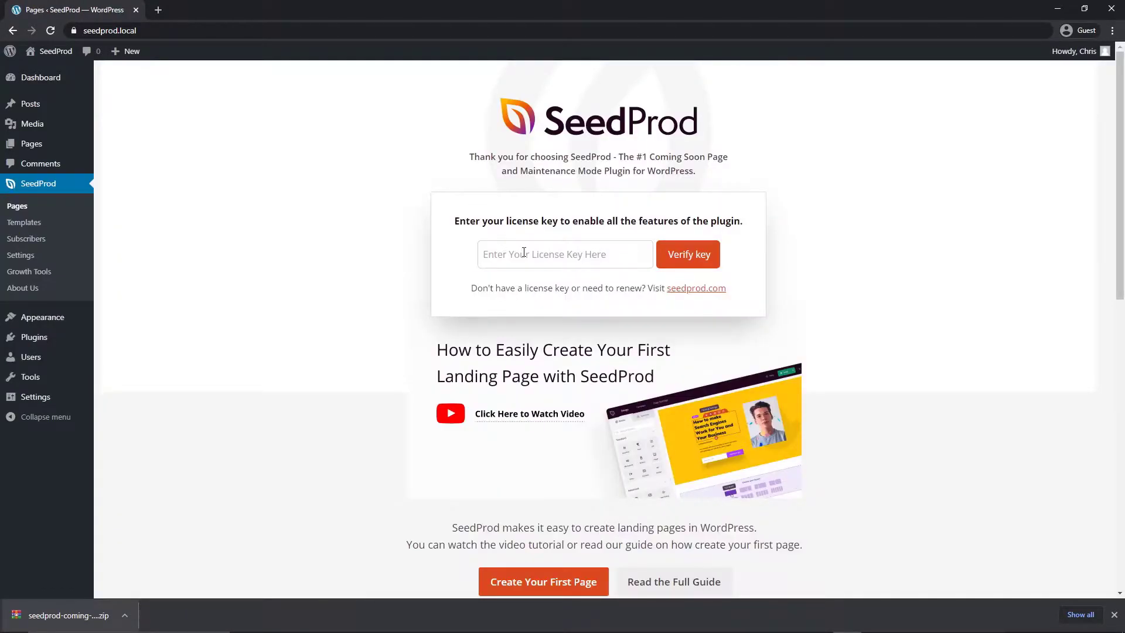
Paste the license key into SeedProd's license field and verify it.
right_click(523, 253)
click(557, 339)
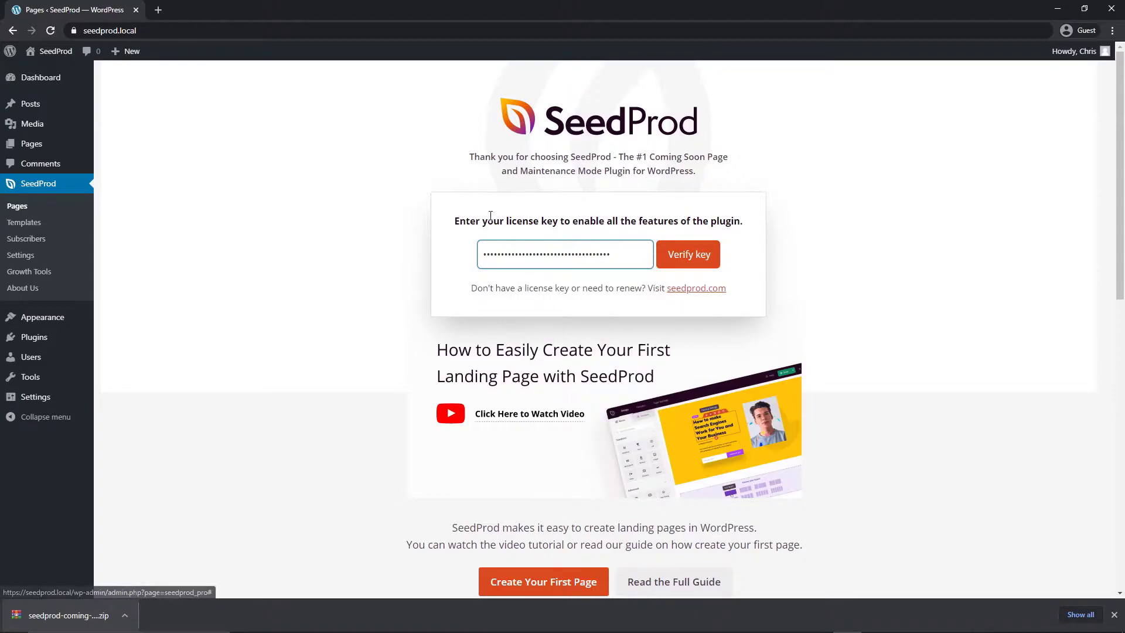
click(701, 258)
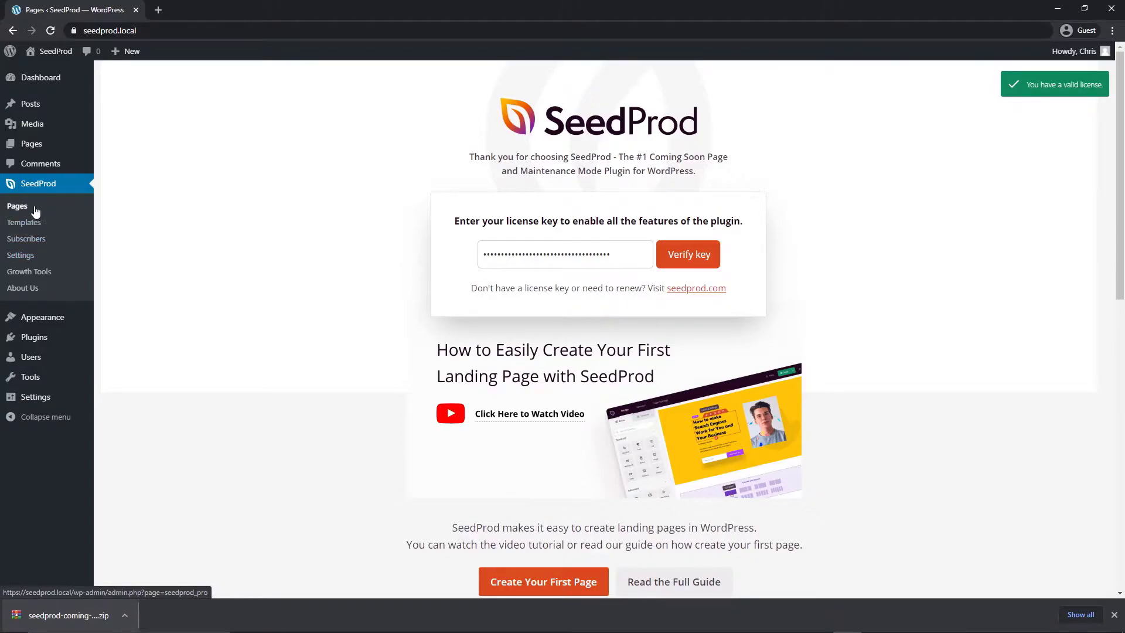
Start setting up a Maintenance Mode page in SeedProd and browse the Maintenance Mode templates.
click(15, 208)
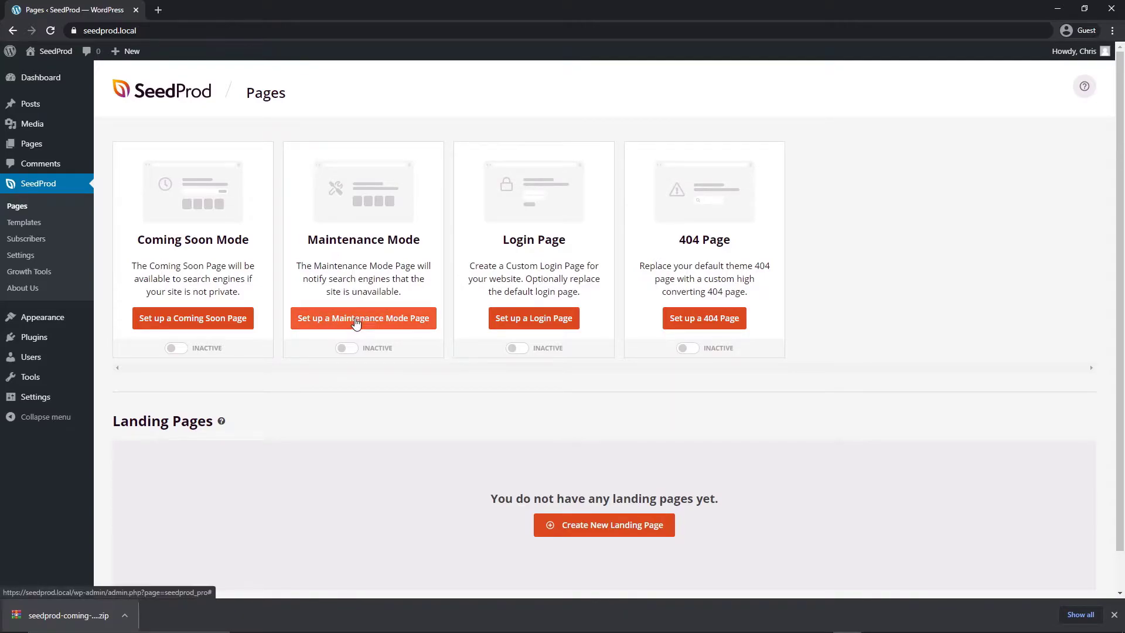
click(375, 323)
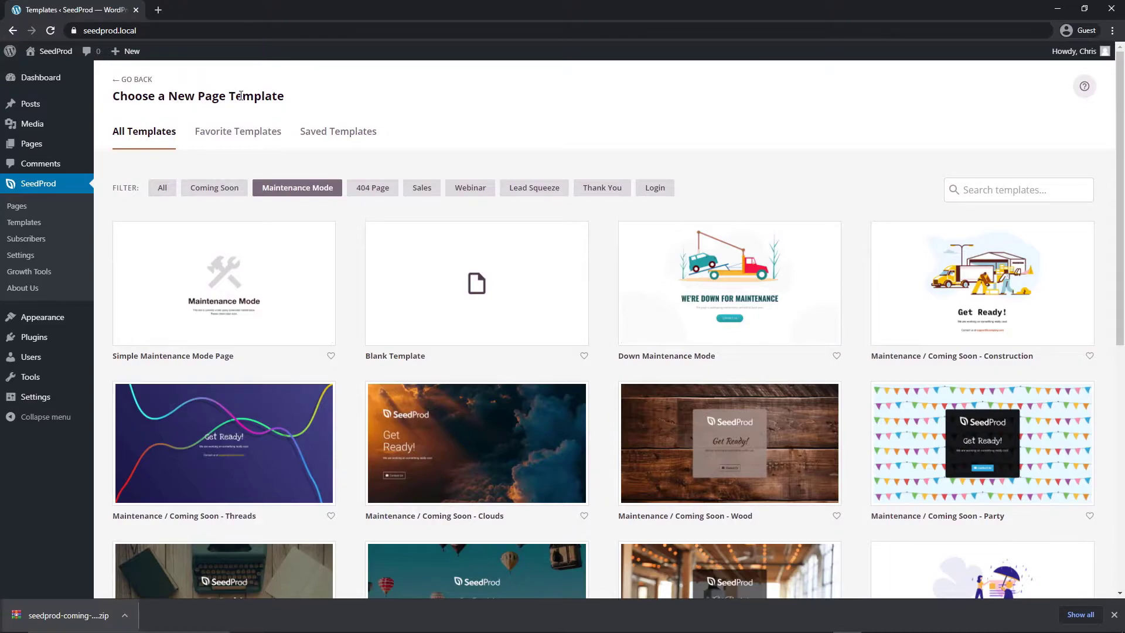
mouse_move(500, 329)
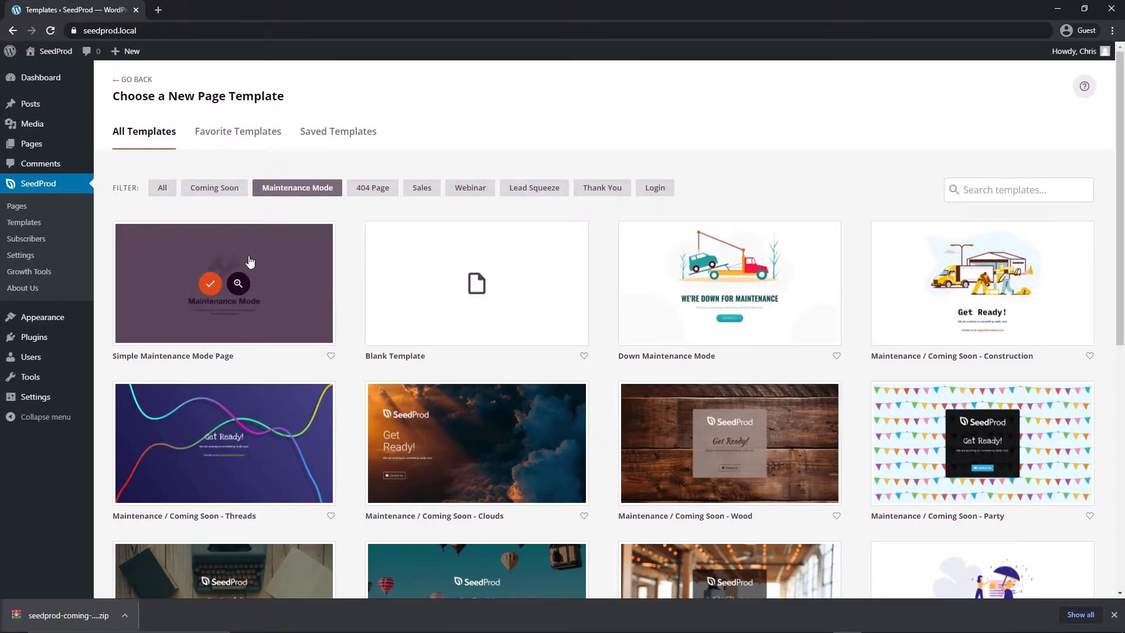
drag(1122, 193, 1123, 419)
scroll(184, 153, up, 8)
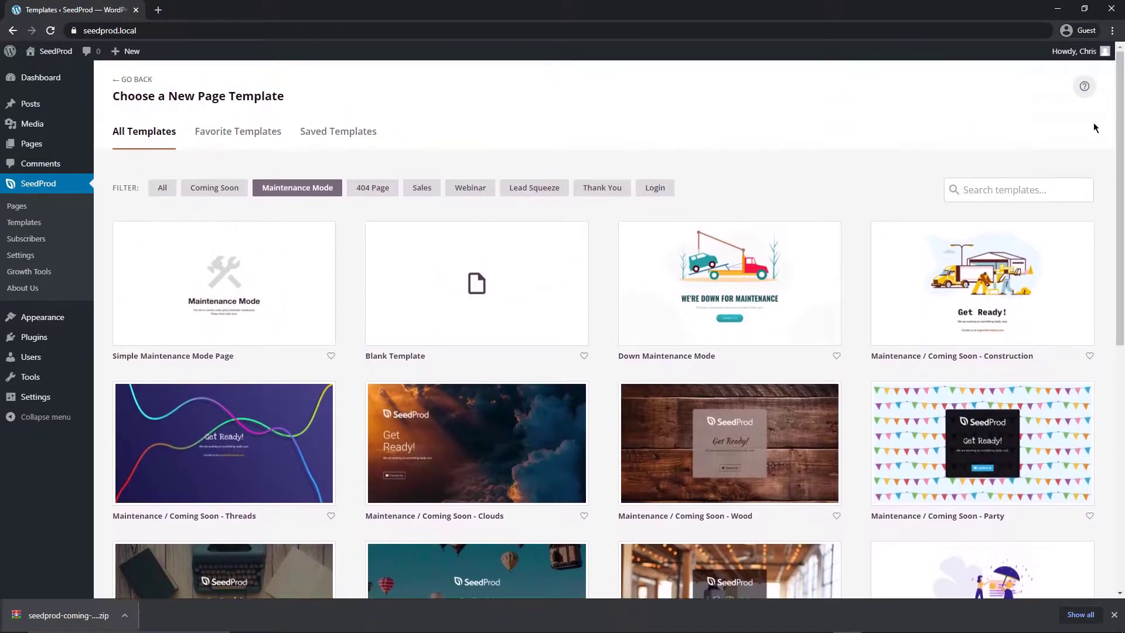
Look through the page templates under the All and Webinar filters, and return to the Maintenance Mode filter.
click(162, 187)
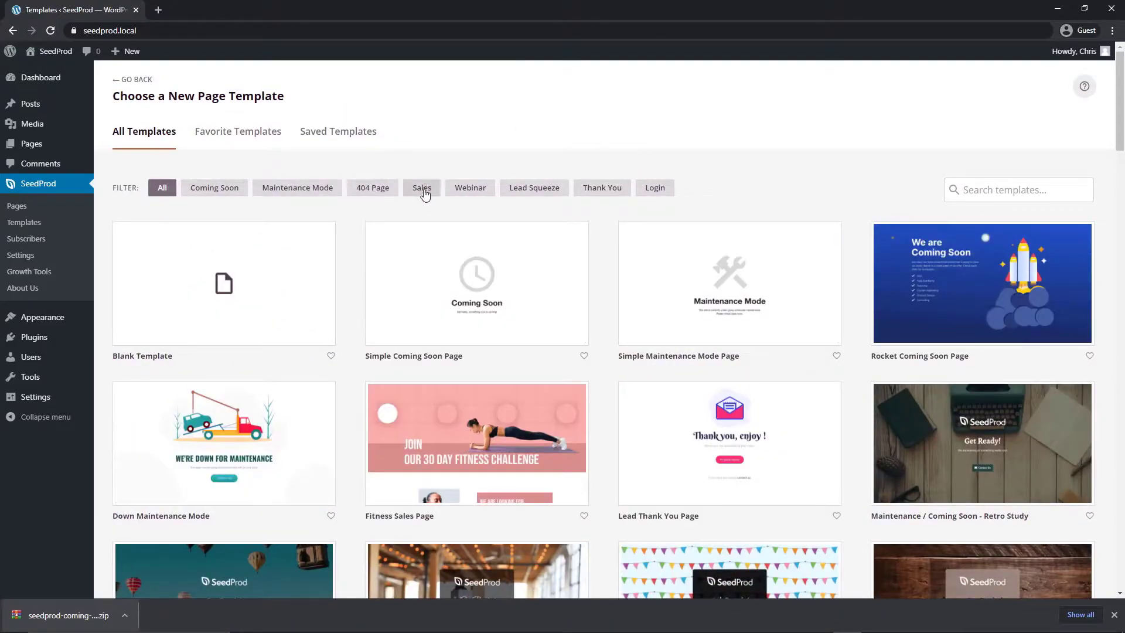
click(471, 188)
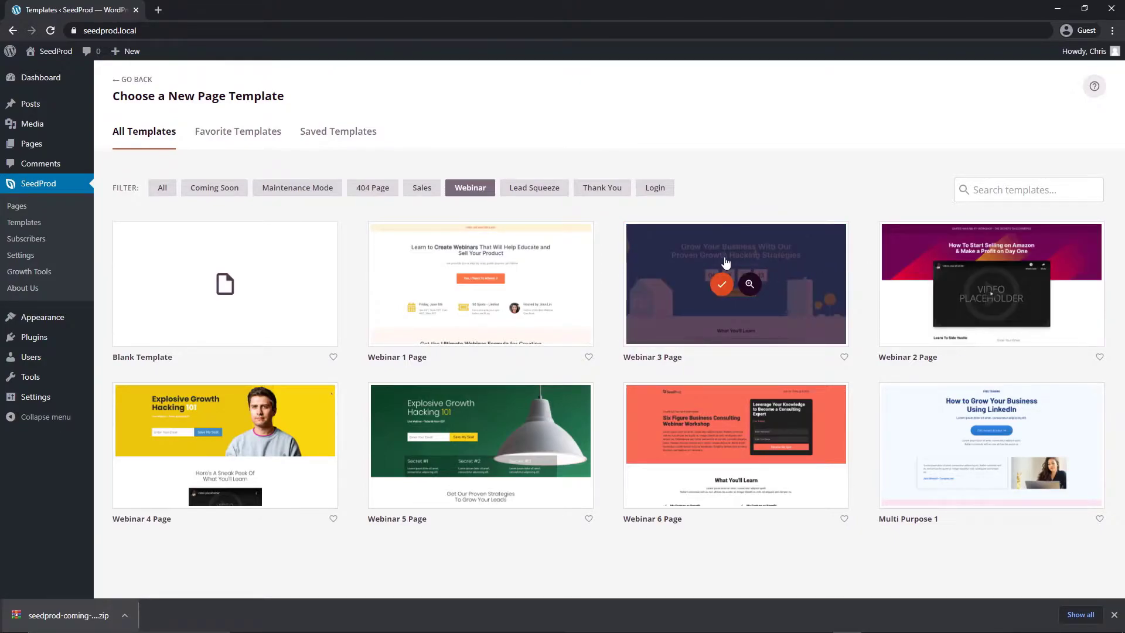
click(292, 188)
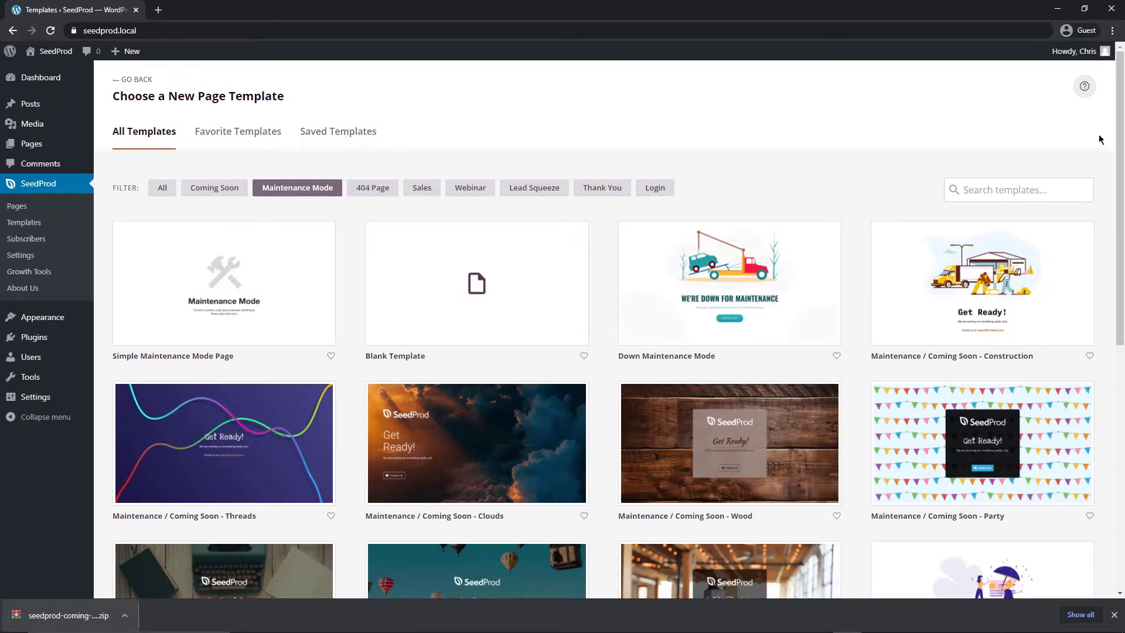
Choose the Down Maintenance Mode template for the page and dismiss the browser's download bar.
scroll(1088, 140, down, 1)
click(716, 211)
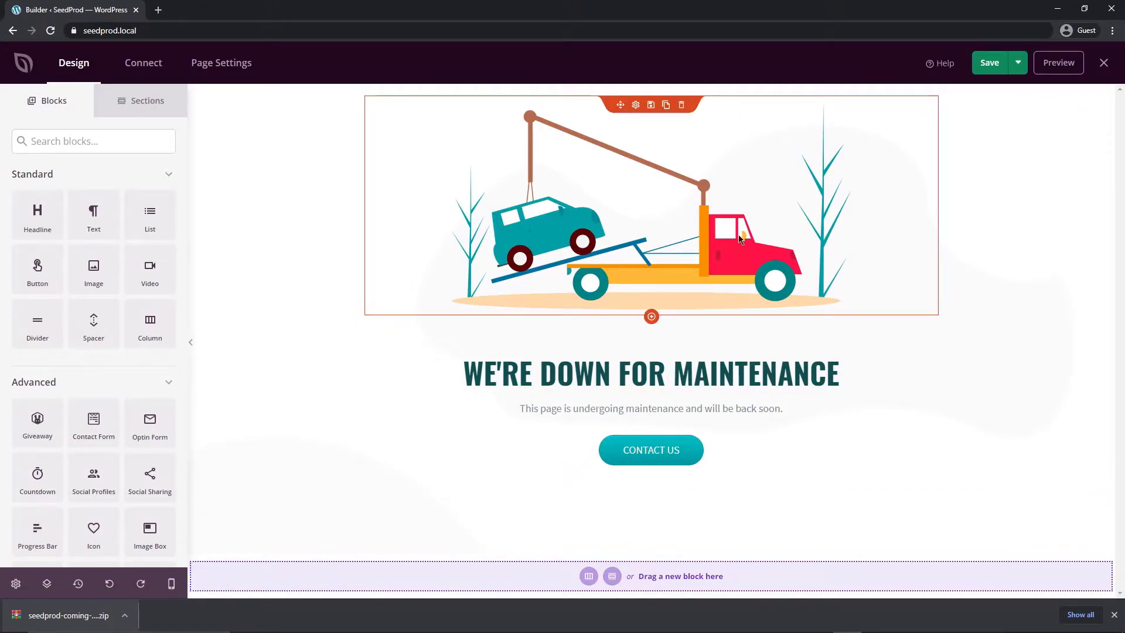
click(1114, 617)
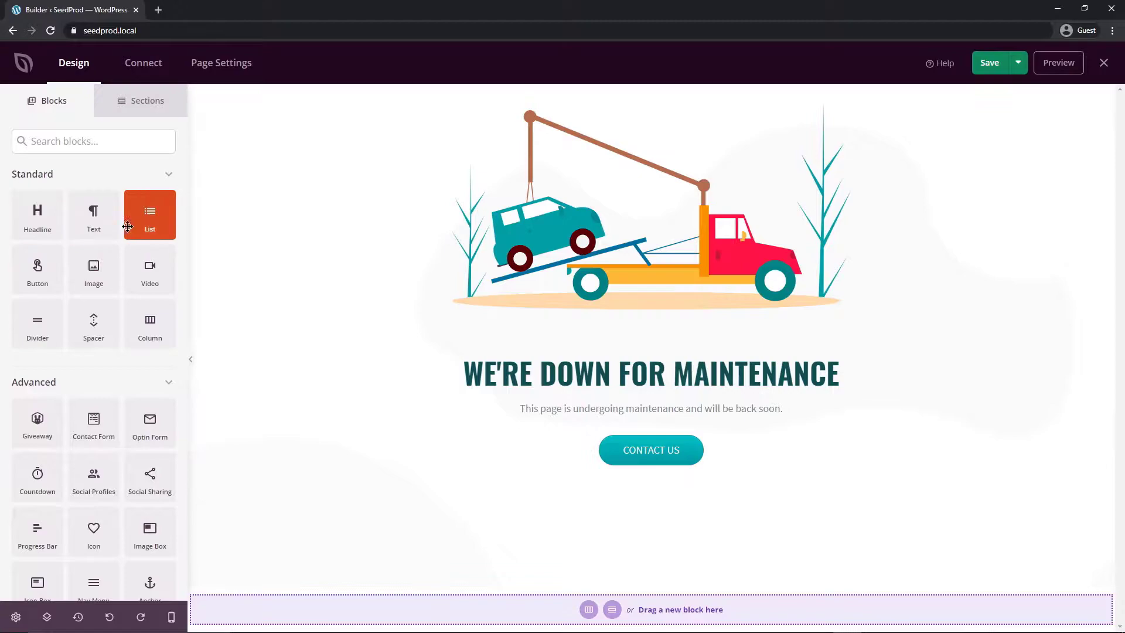
Add a Headline block above the maintenance heading and delete it again.
drag(38, 213, 589, 363)
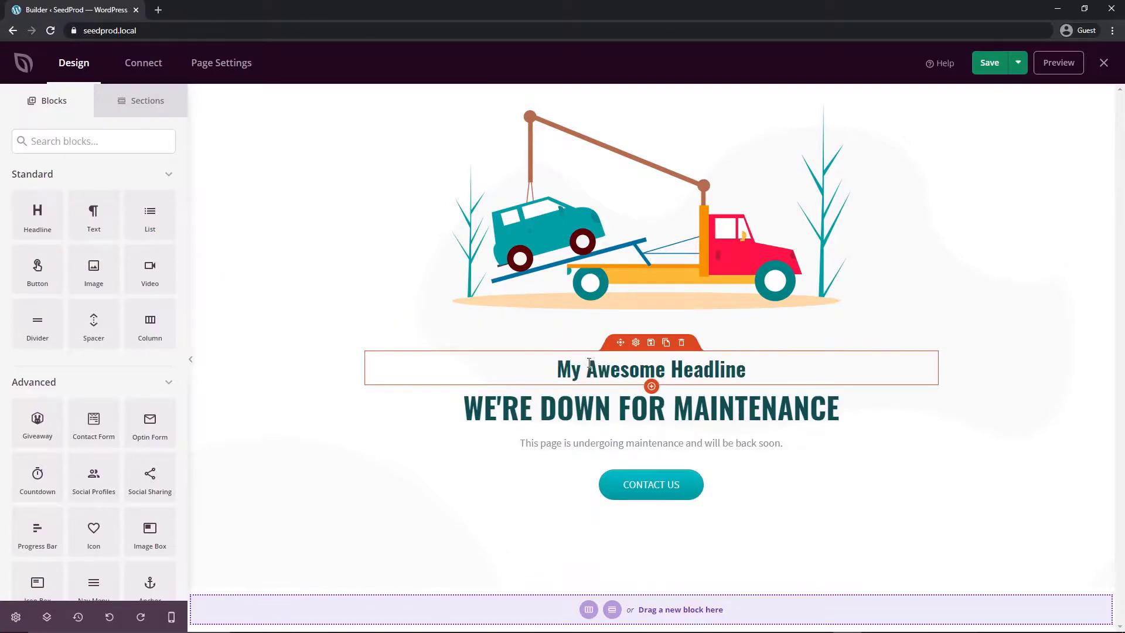
click(682, 344)
click(505, 368)
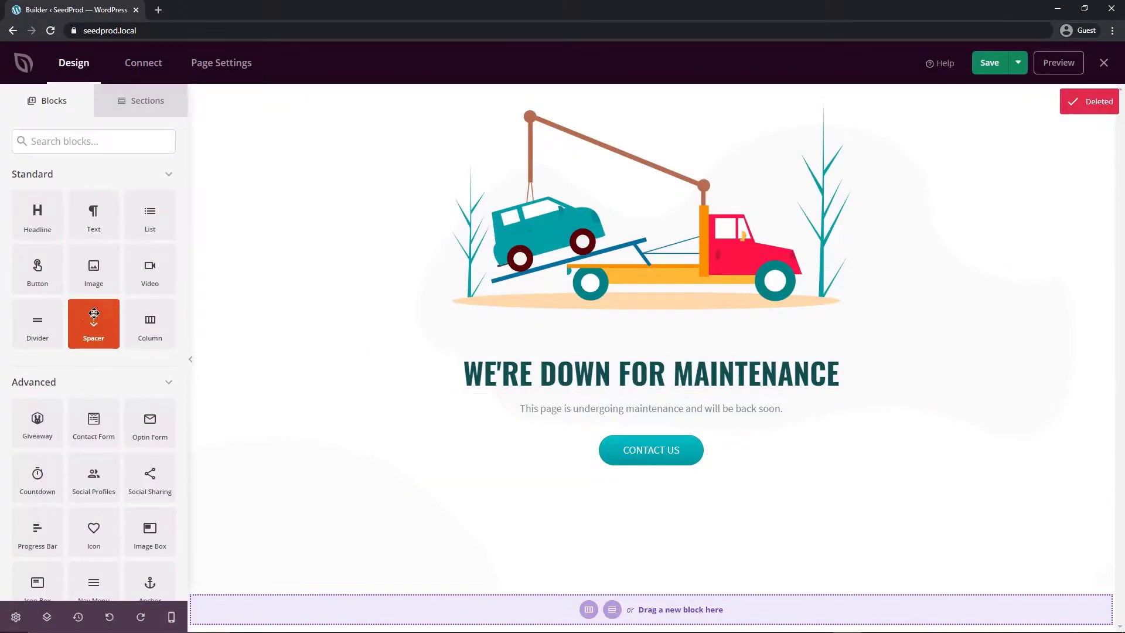
Add a Progress Bar block and move it directly below the tow truck illustration, above the spacer.
scroll(106, 365, down, 3)
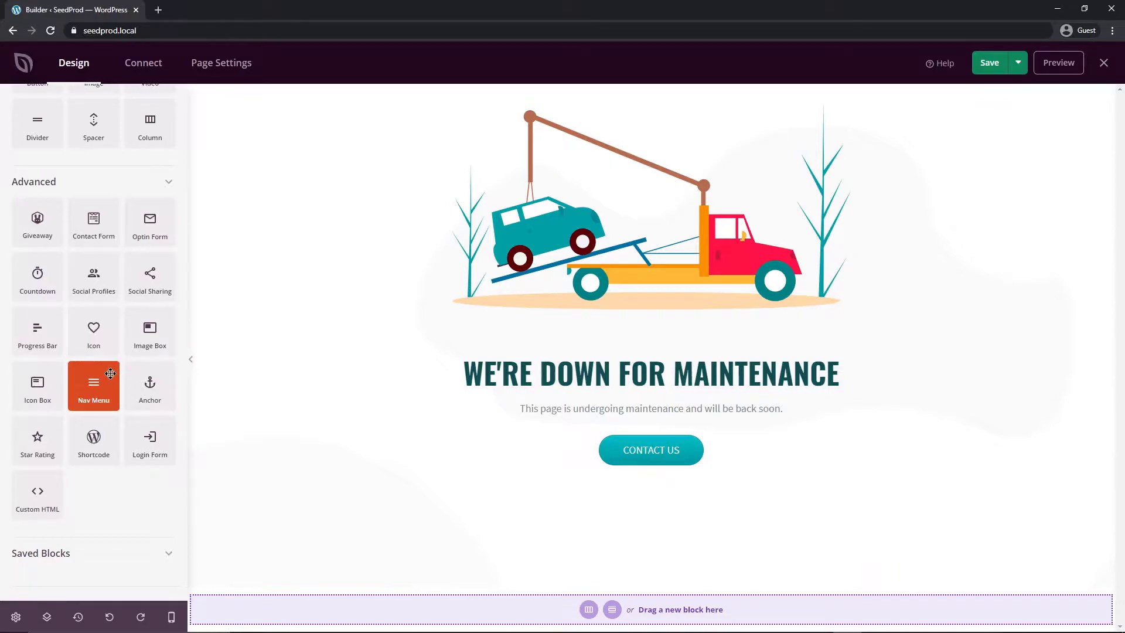
drag(37, 331, 732, 440)
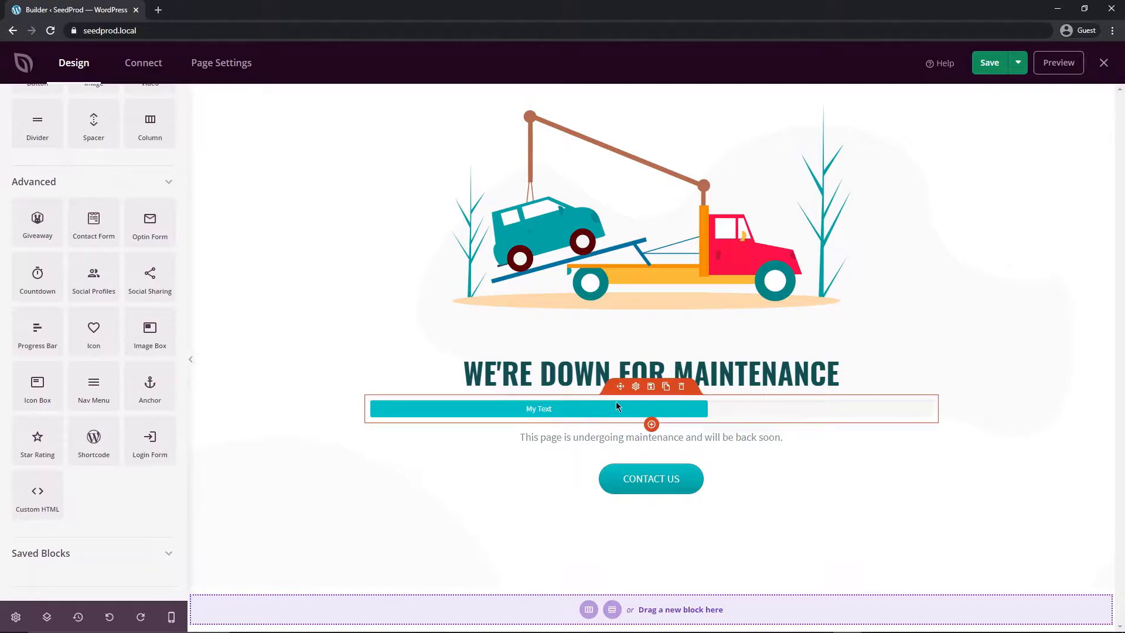
mouse_move(620, 387)
mouse_down()
mouse_move(624, 340)
mouse_move(625, 389)
mouse_move(621, 372)
mouse_up()
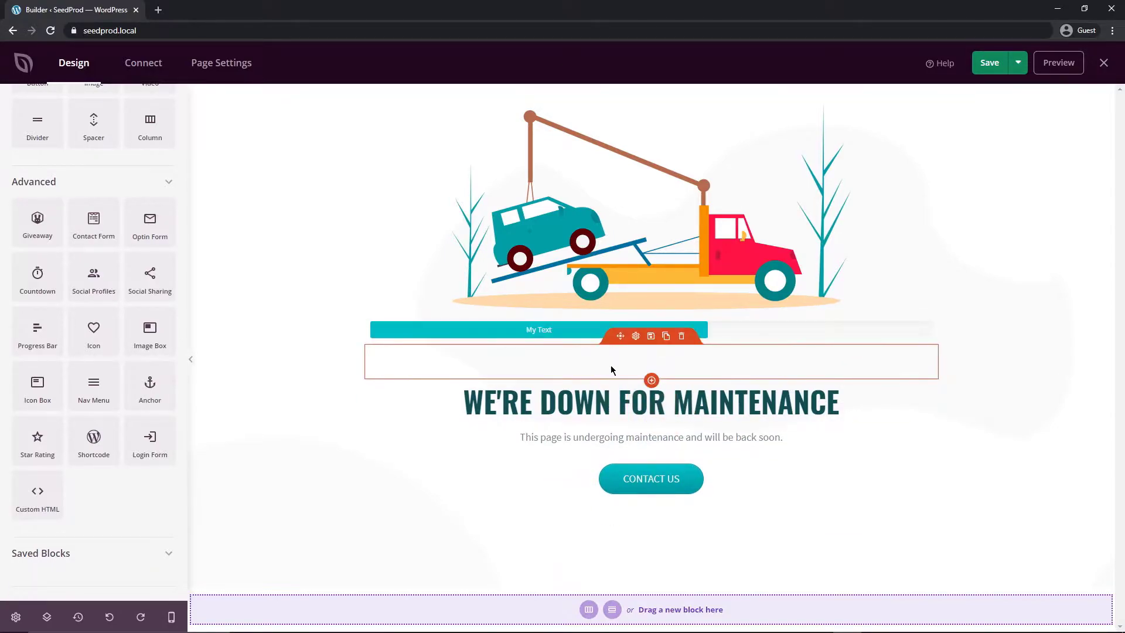
Examine the spacer's settings, the available and saved blocks, and the progress bar's settings.
click(636, 339)
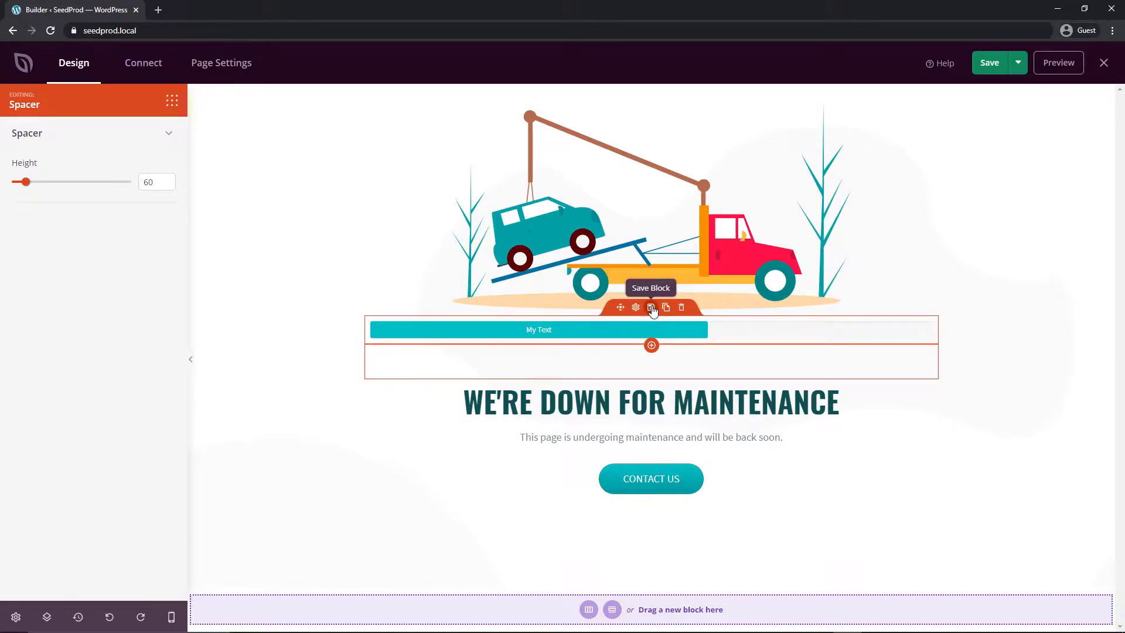
click(171, 100)
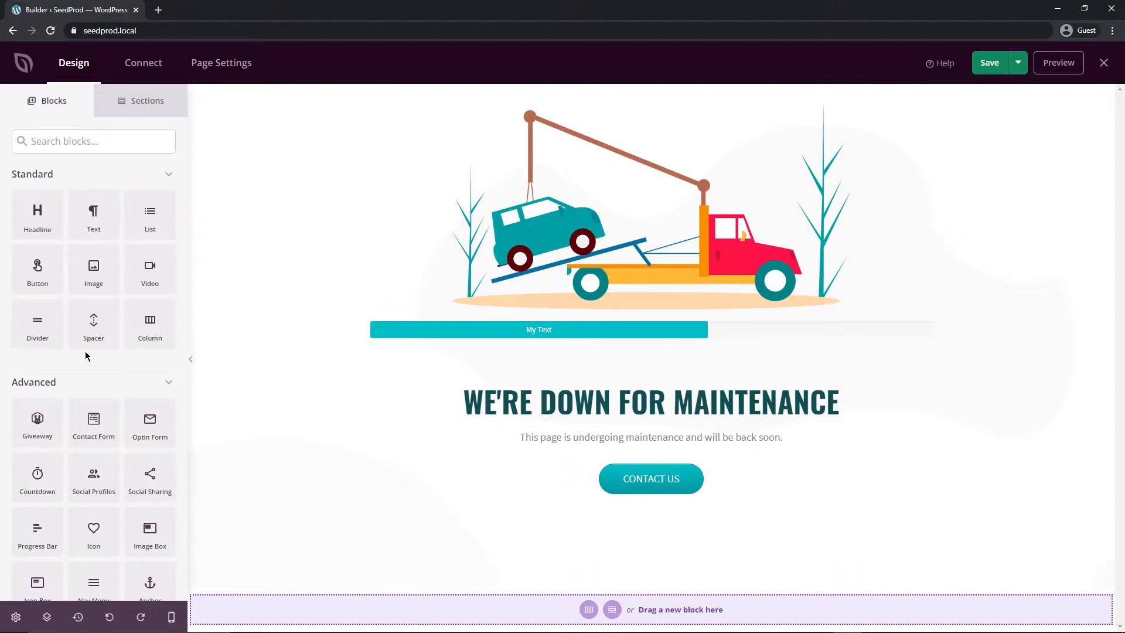
scroll(107, 358, down, 3)
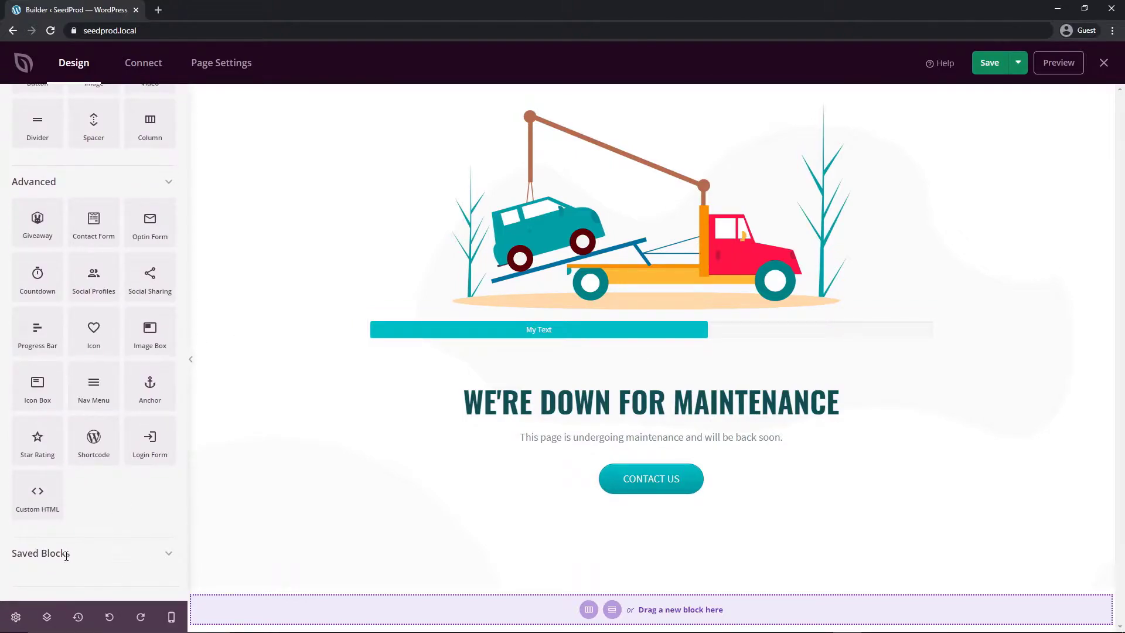
scroll(77, 545, up, 3)
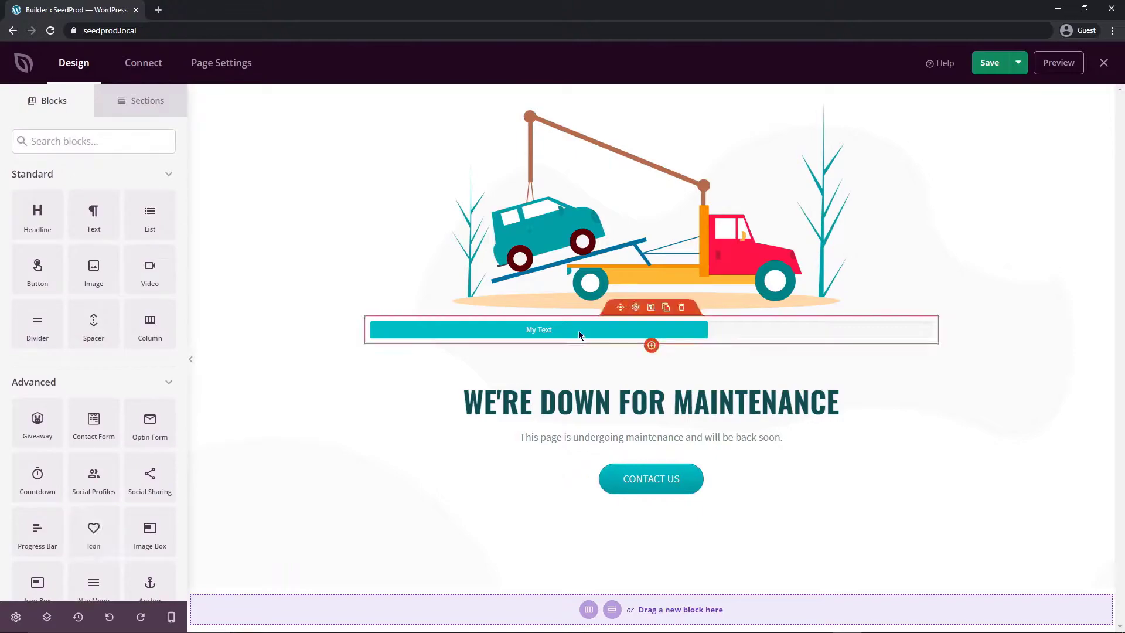
click(579, 331)
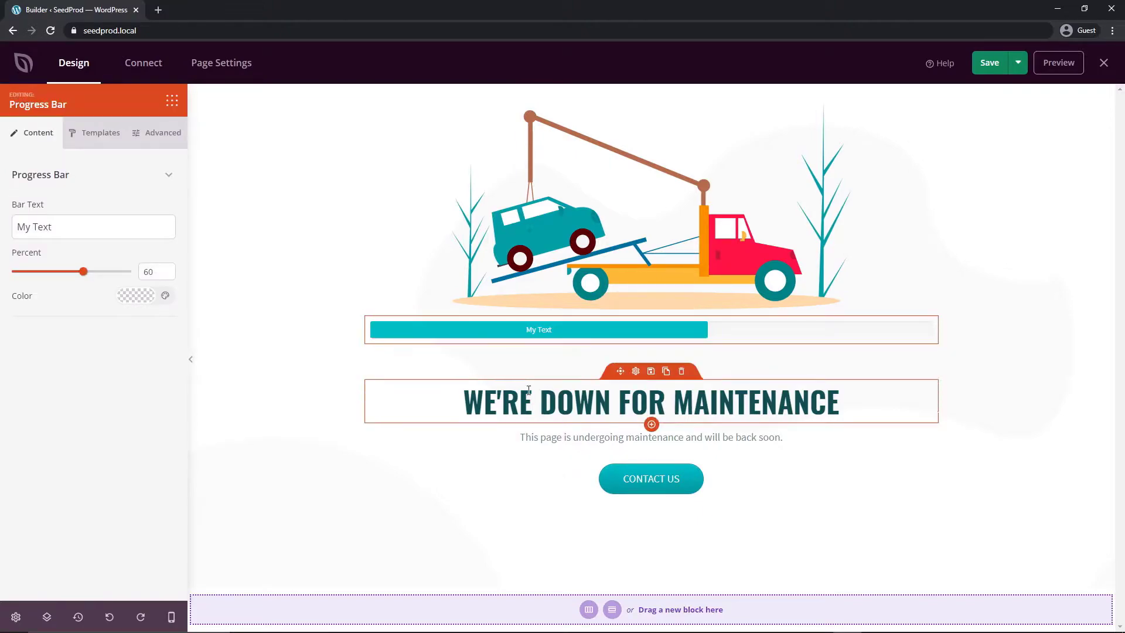
click(172, 105)
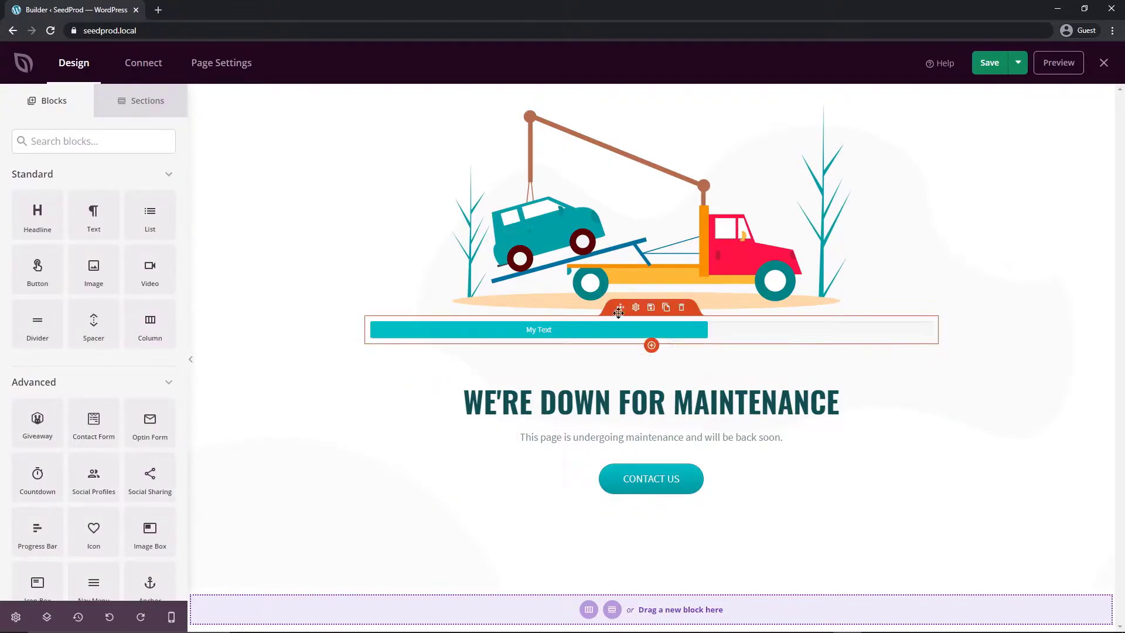
Duplicate the progress bar twice, and delete the progress bars from the page.
click(666, 309)
click(666, 308)
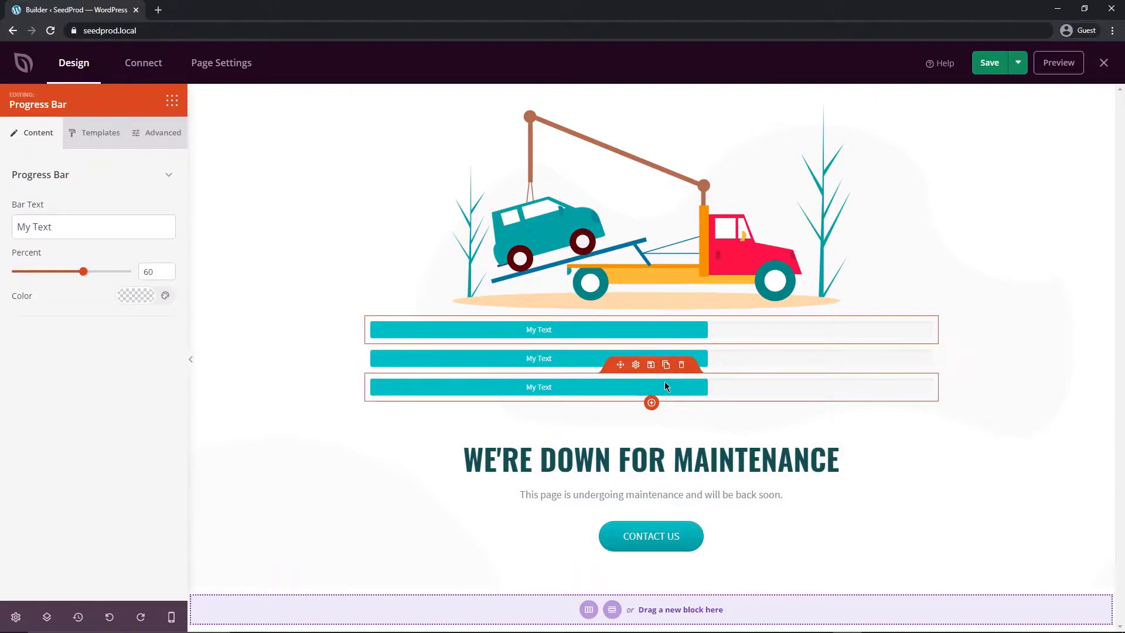
click(682, 308)
click(524, 361)
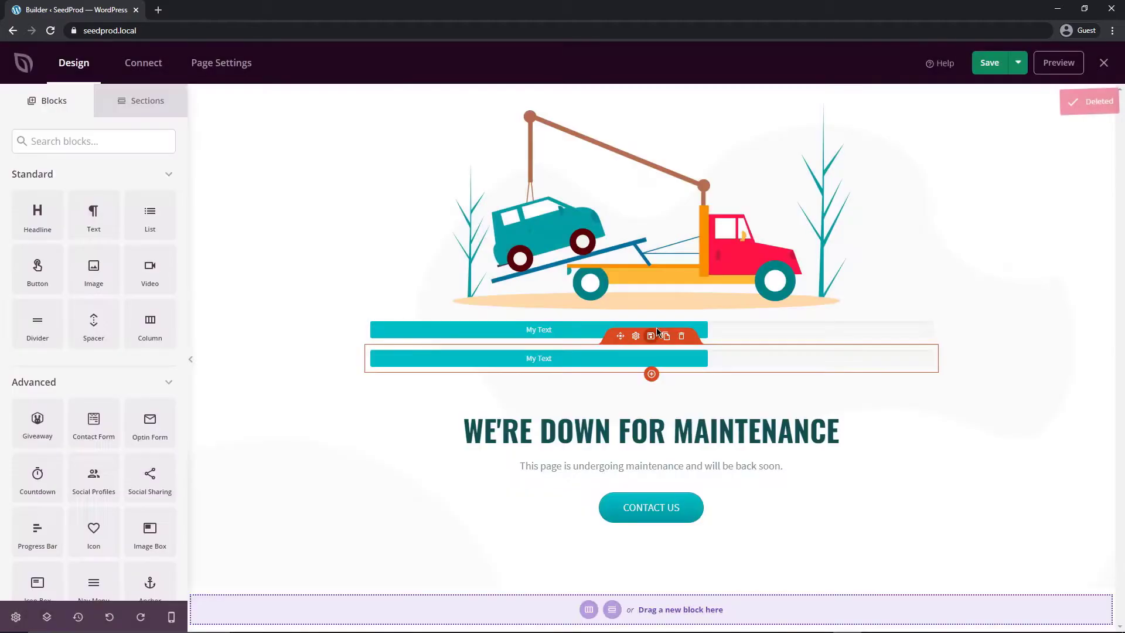
Add a Countdown block directly below the tow truck illustration and open its settings.
drag(38, 475, 617, 343)
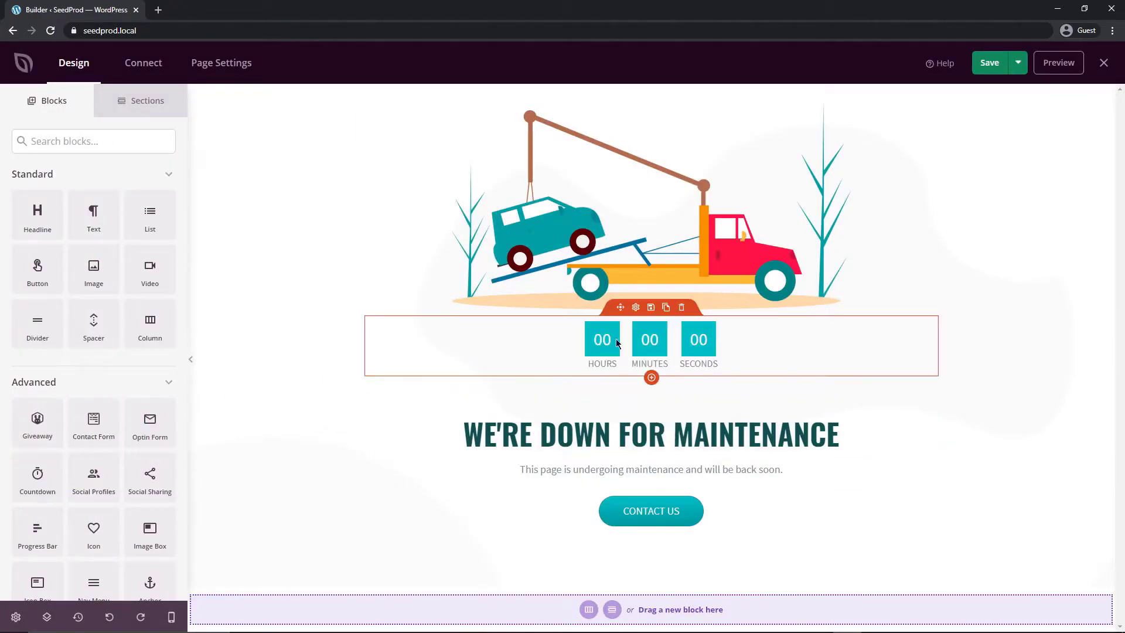
click(635, 307)
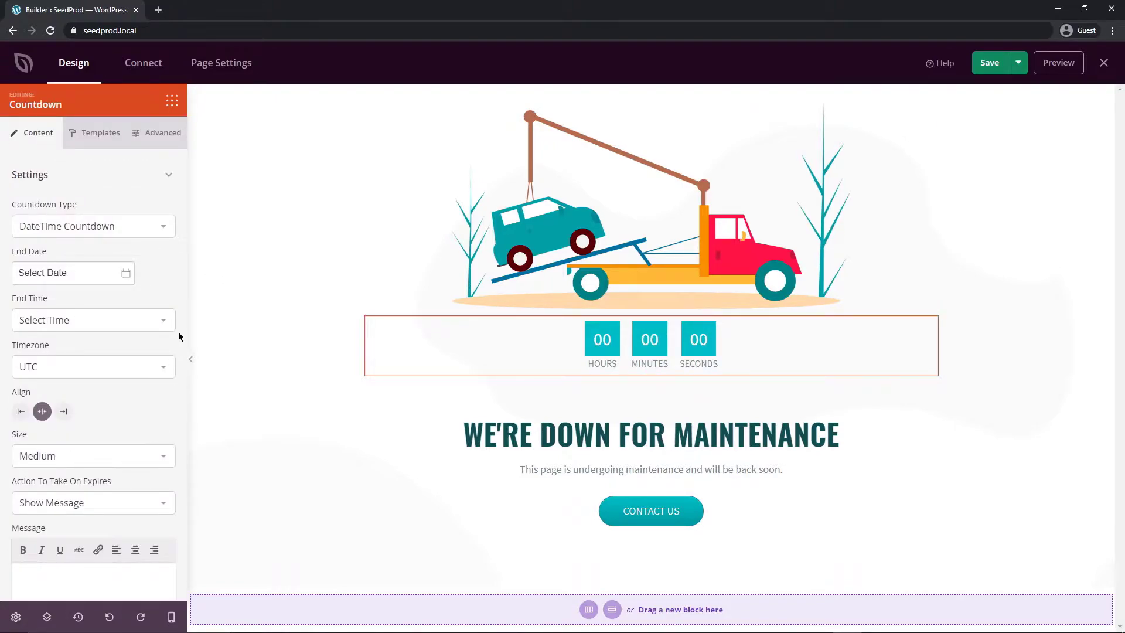
Try the Visitor Timer (Evergreen) countdown type and return to DateTime Countdown.
click(63, 227)
click(56, 245)
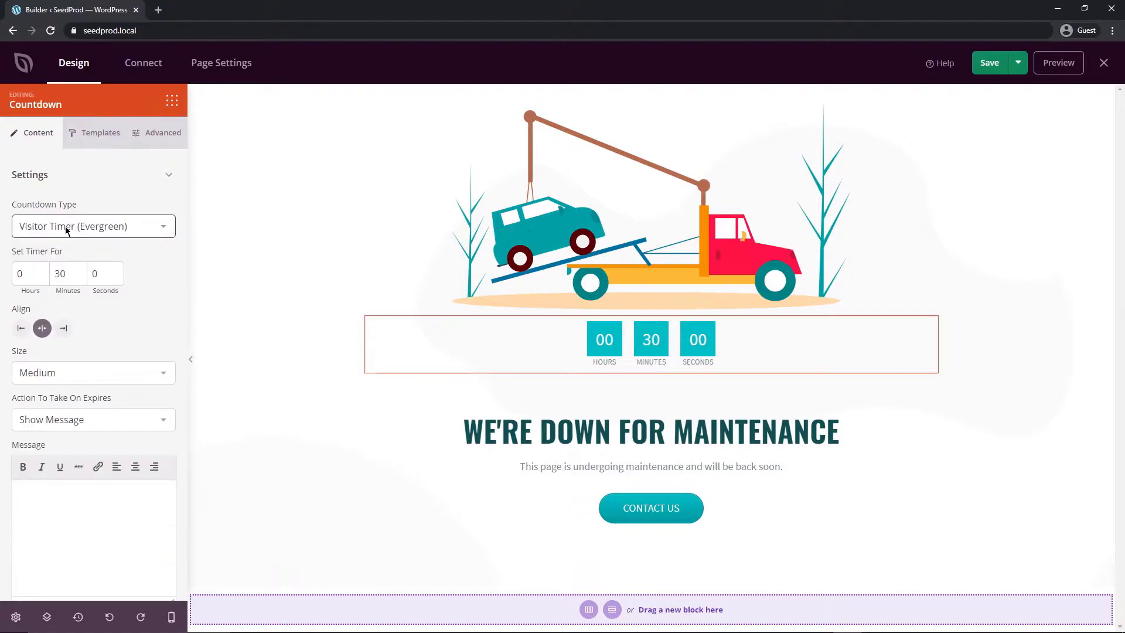
click(65, 227)
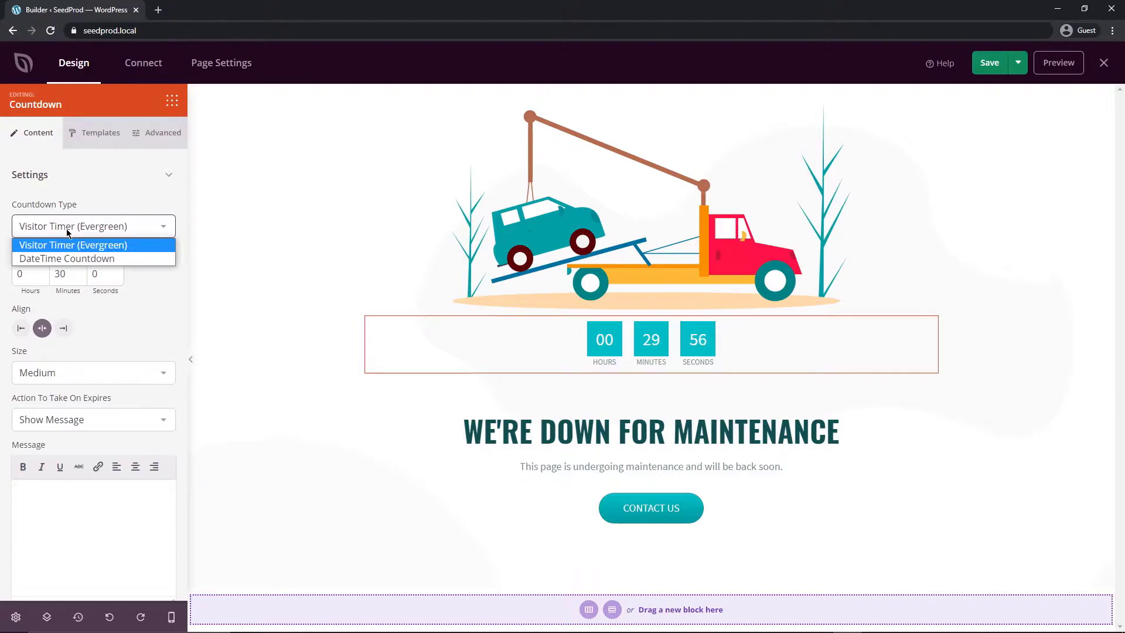
click(76, 259)
Set the countdown's end date to 2021-01-23 and its end time to 5:00 P.M.
click(47, 274)
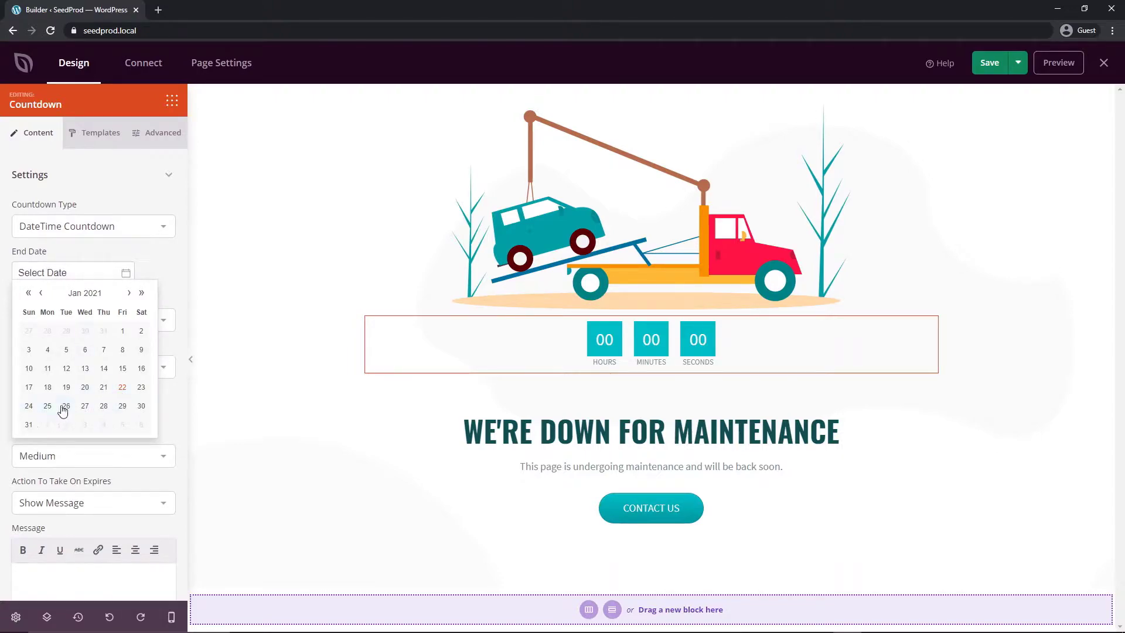
click(143, 388)
click(119, 327)
scroll(114, 374, down, 5)
click(98, 453)
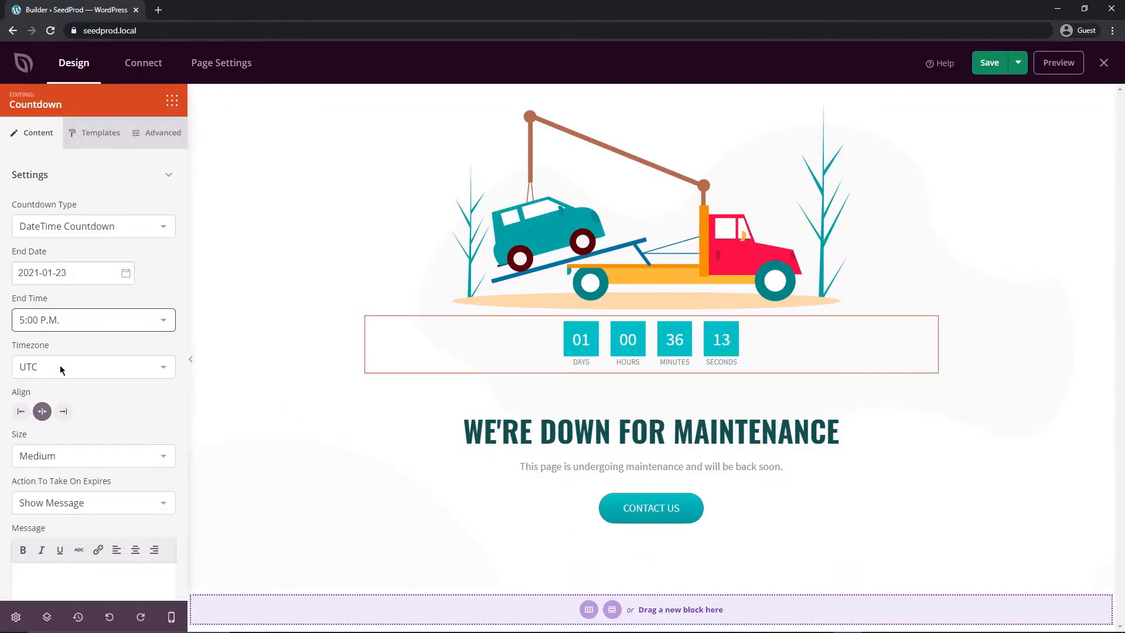
Try left alignment and the Small size on the countdown, and restore center alignment and the Medium size.
scroll(100, 387, down, 1)
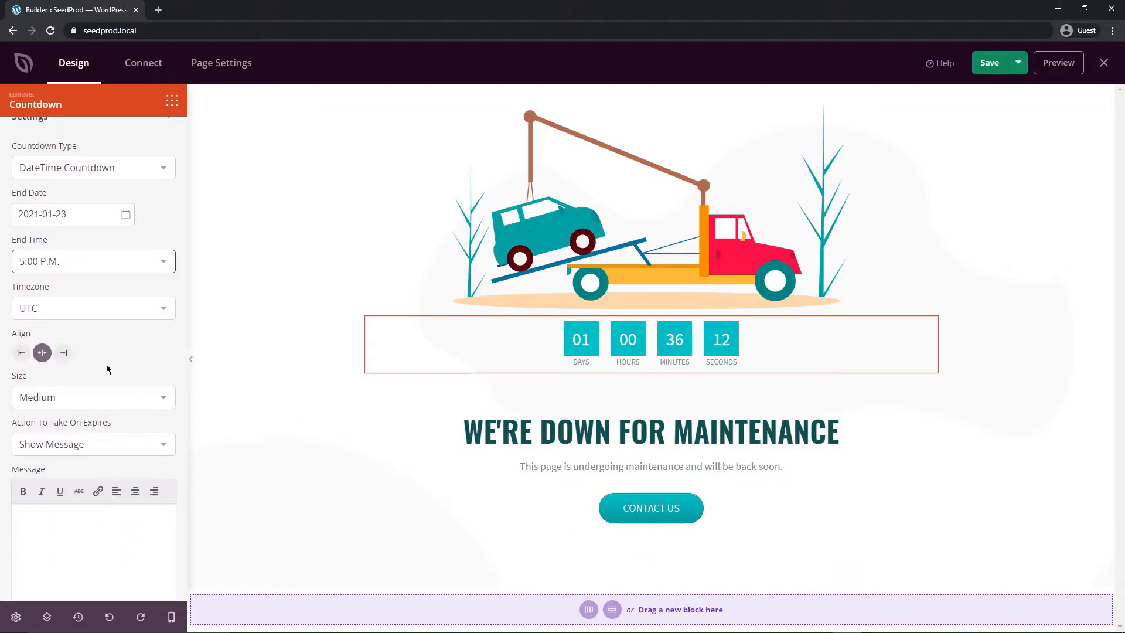
scroll(106, 369, down, 1)
click(21, 272)
click(42, 273)
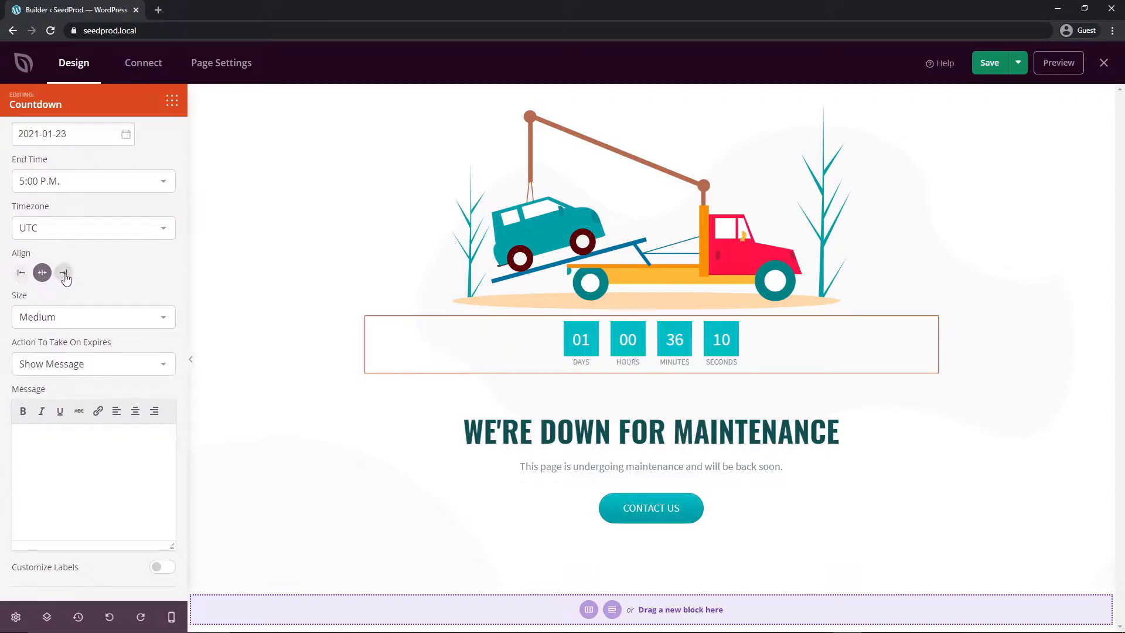
click(67, 319)
click(53, 336)
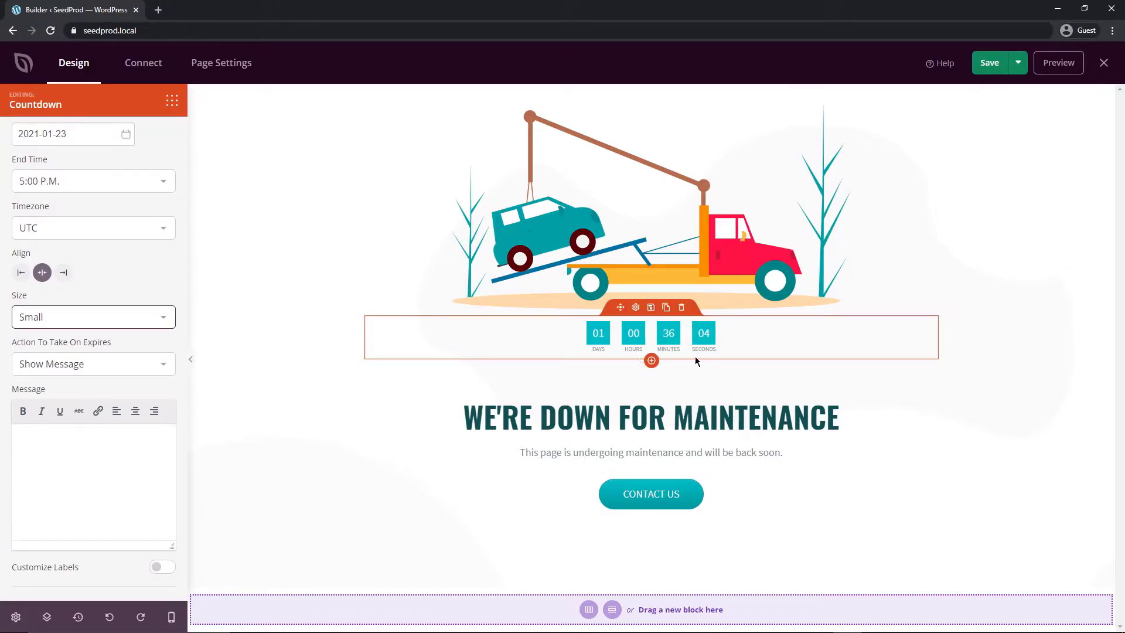
click(136, 322)
click(53, 350)
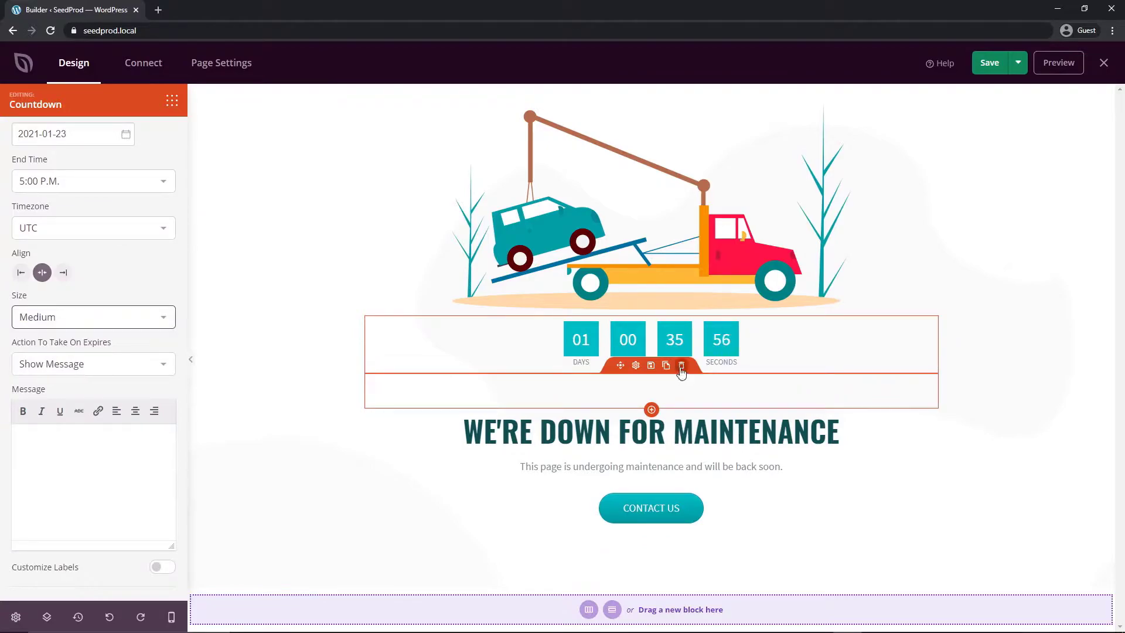
Delete the spacer below the countdown and the Contact Us button, confirming both deletions.
click(681, 366)
click(518, 362)
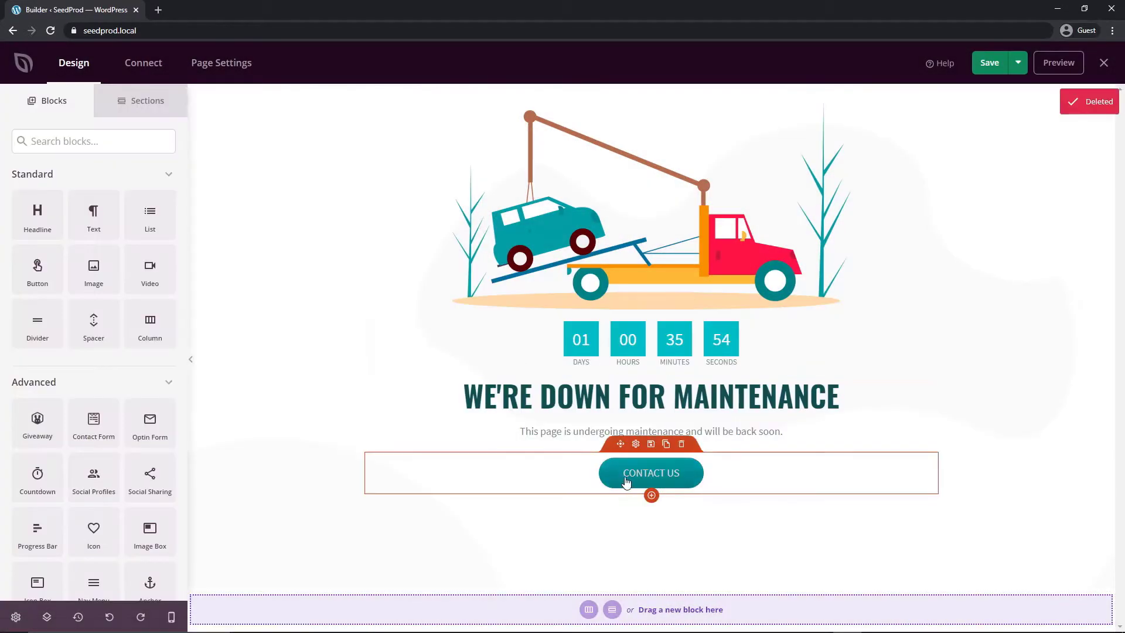
click(682, 444)
click(526, 364)
Add an Optin Form block below the maintenance description and hide its Name field.
drag(150, 421, 691, 468)
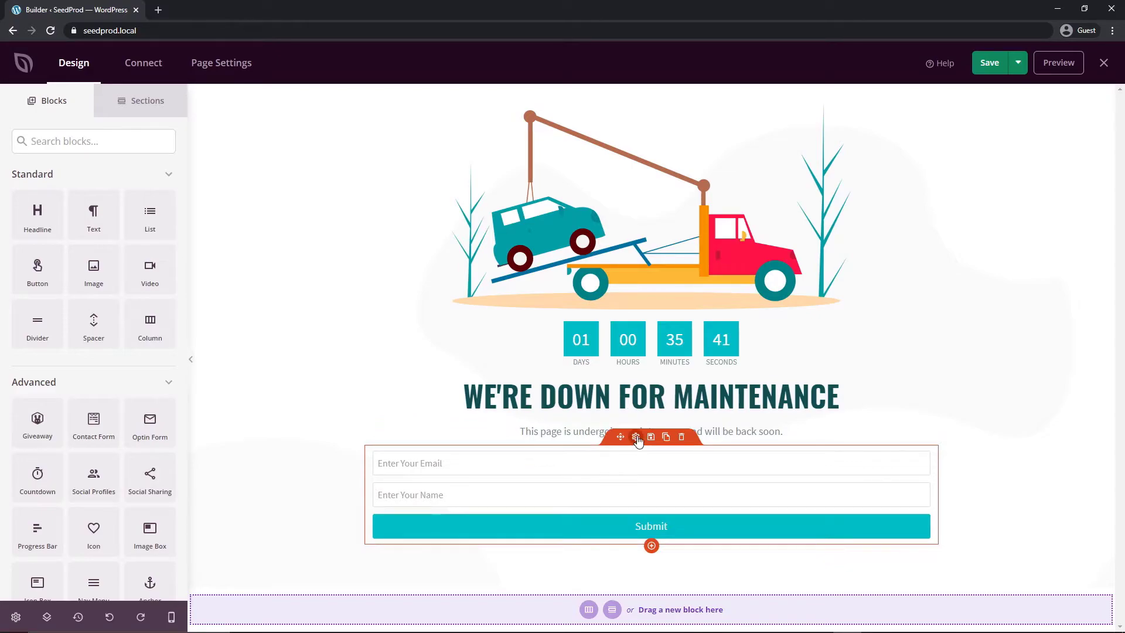
click(651, 463)
click(143, 245)
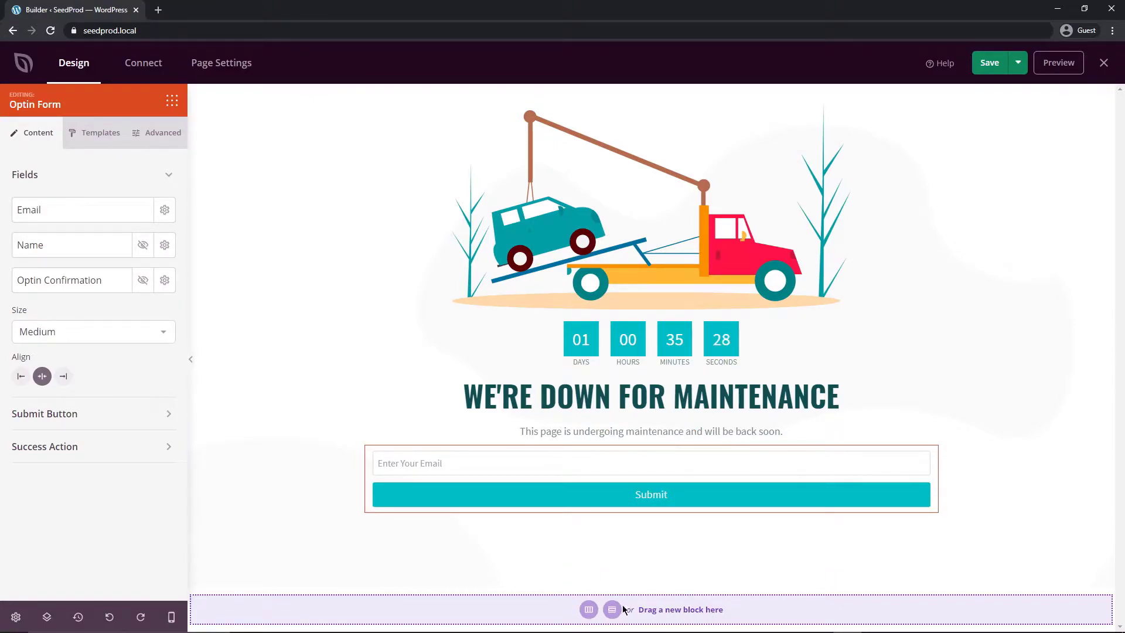
Add a two-column row with the opt-in form moved into its second column, and a divider below the maintenance description.
click(589, 611)
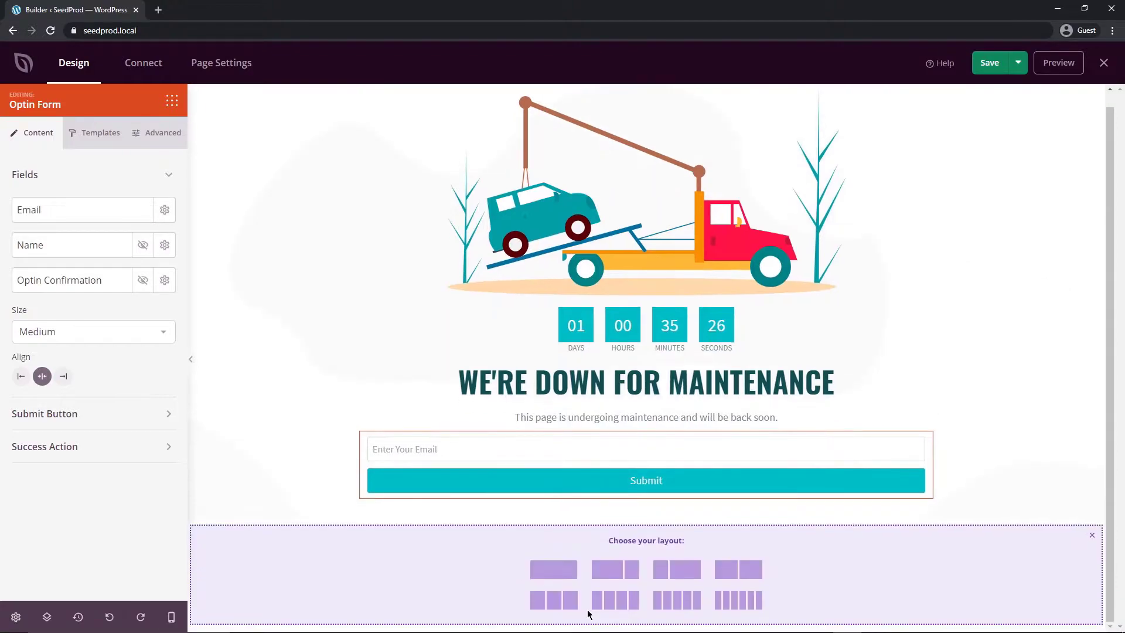
click(740, 570)
drag(612, 431, 733, 528)
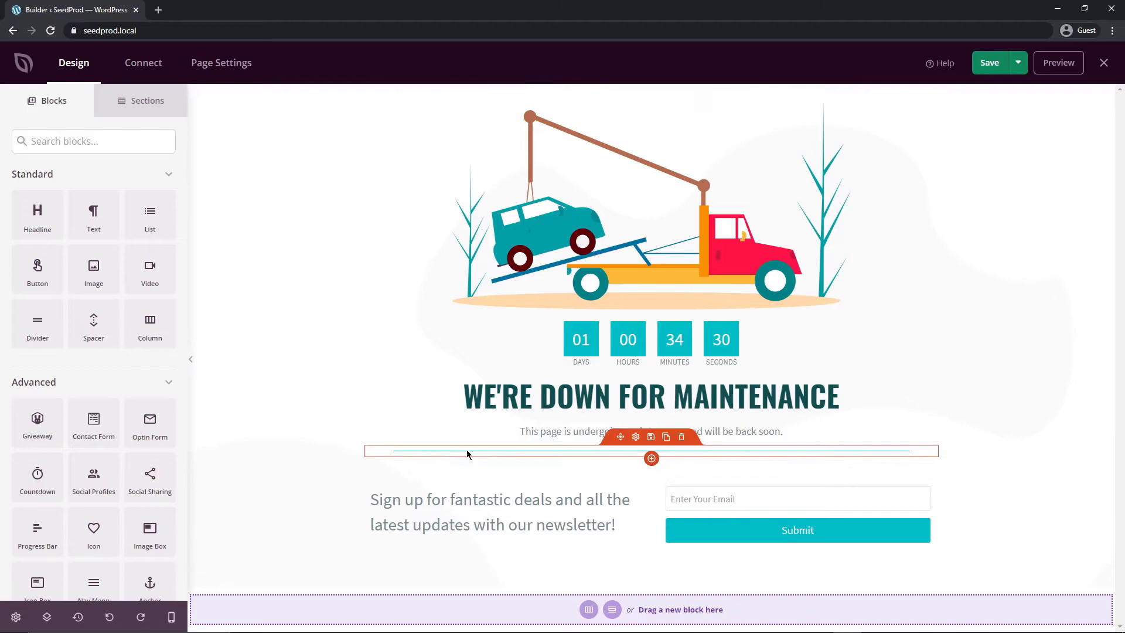
mouse_move(37, 324)
mouse_down()
mouse_move(55, 339)
mouse_move(577, 478)
mouse_move(40, 315)
mouse_up()
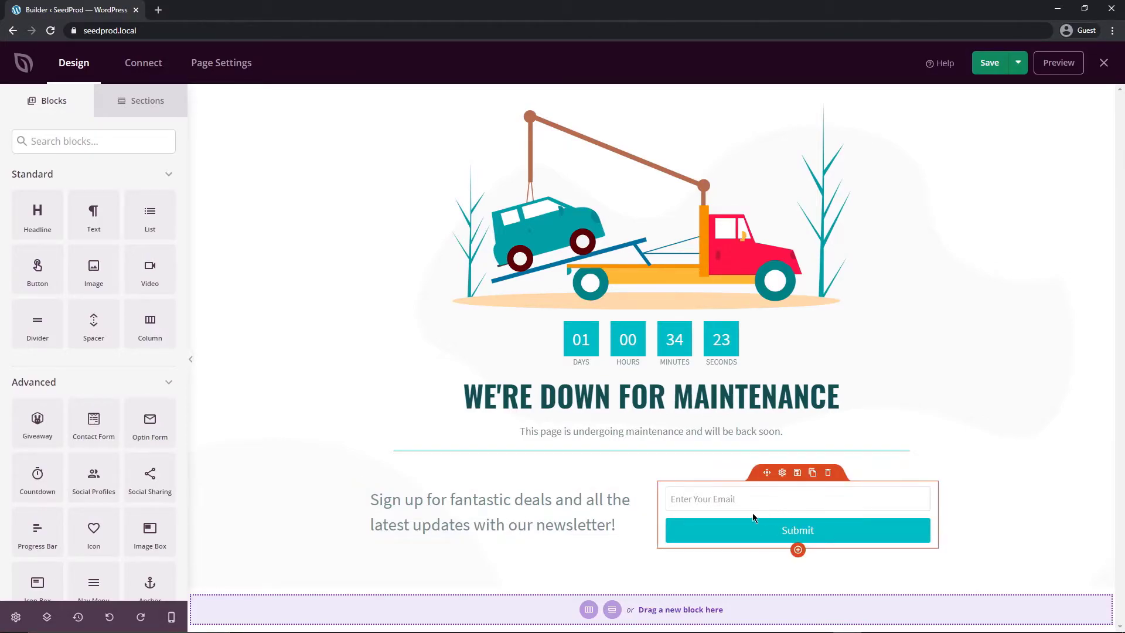
Try the countdown's style templates, apply the filled circle style, and view its advanced style options.
click(782, 473)
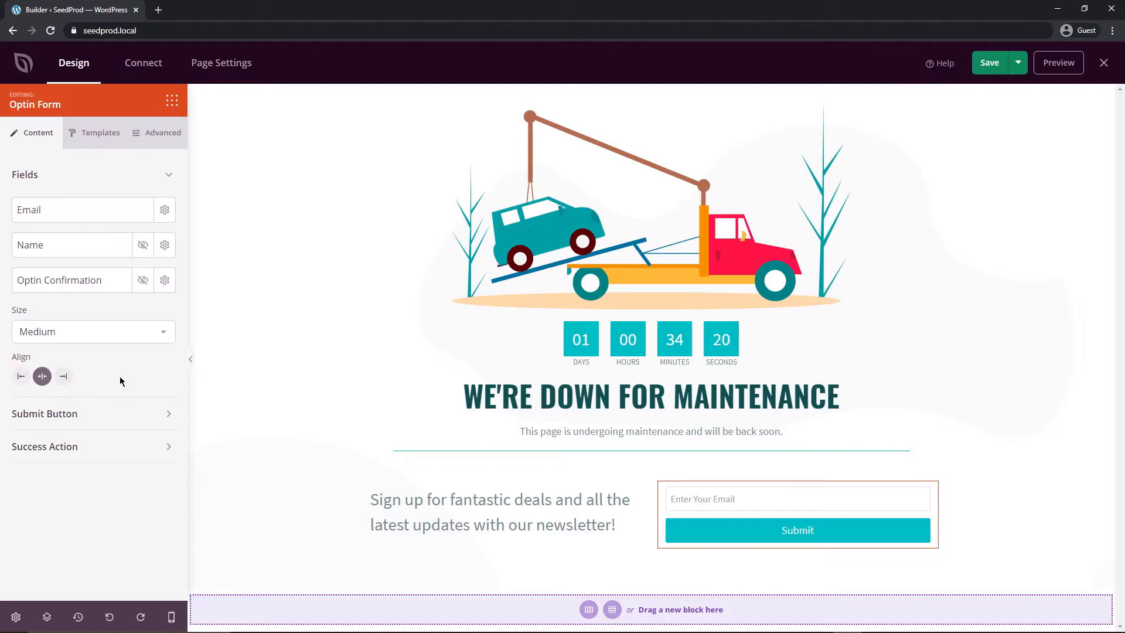
click(635, 320)
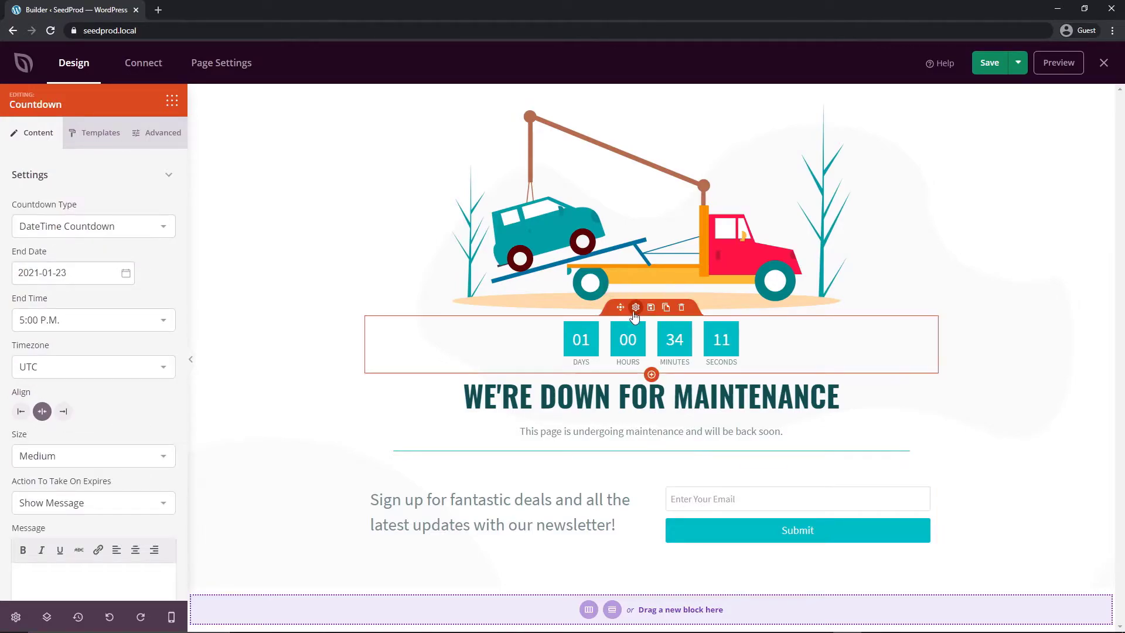
click(95, 135)
click(94, 302)
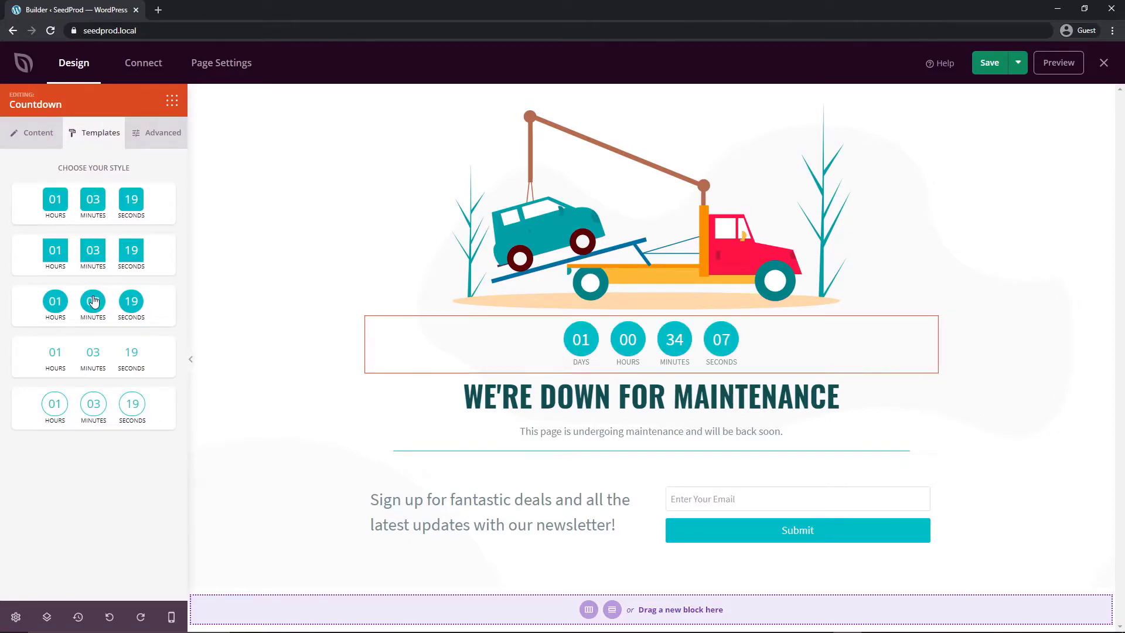
click(91, 358)
click(80, 414)
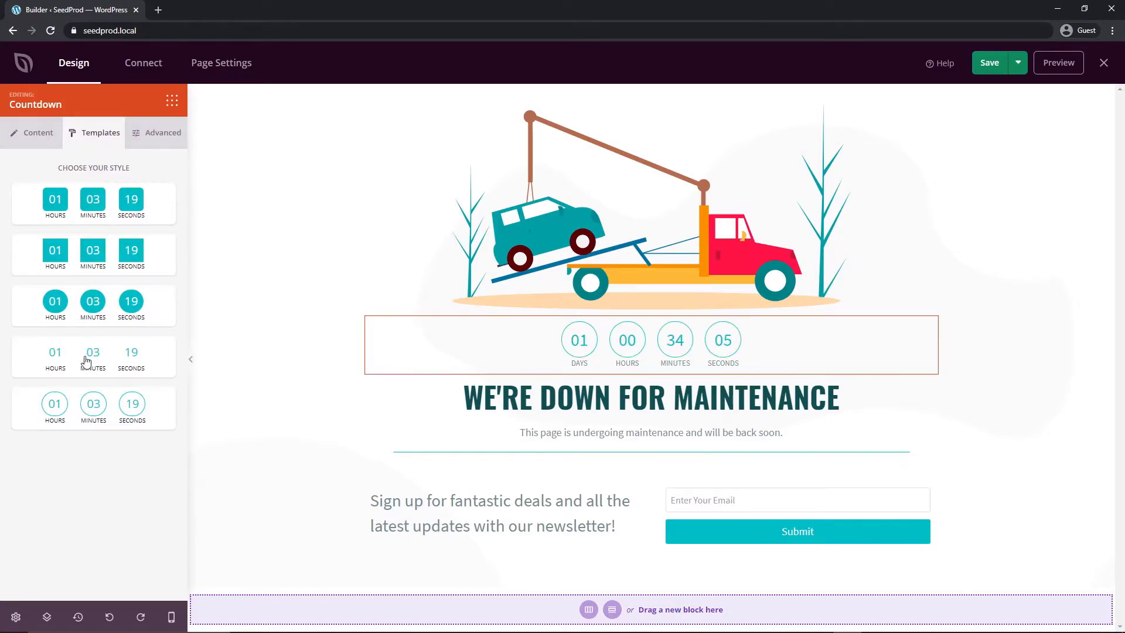
click(94, 303)
click(158, 133)
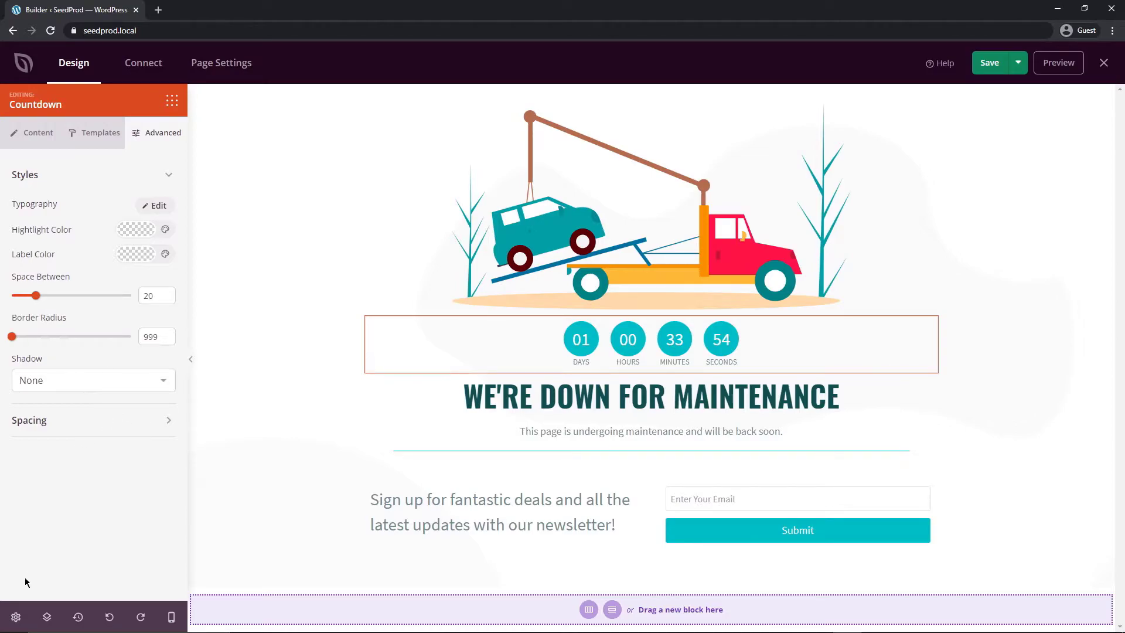
Try Sintony as the global body text font and undo the change.
click(16, 619)
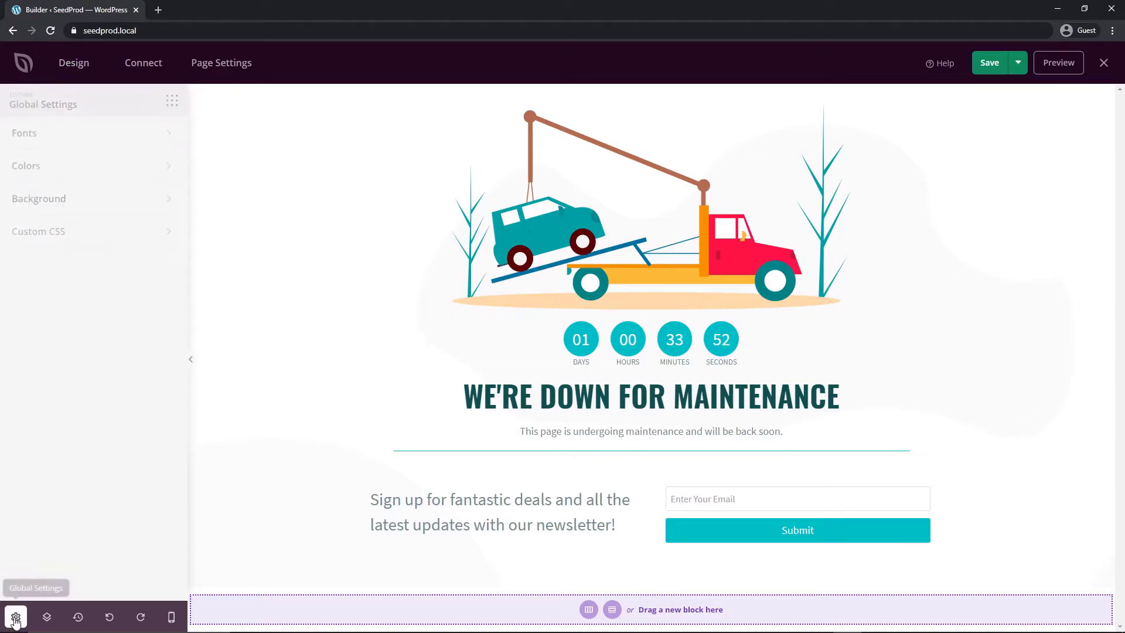
click(29, 132)
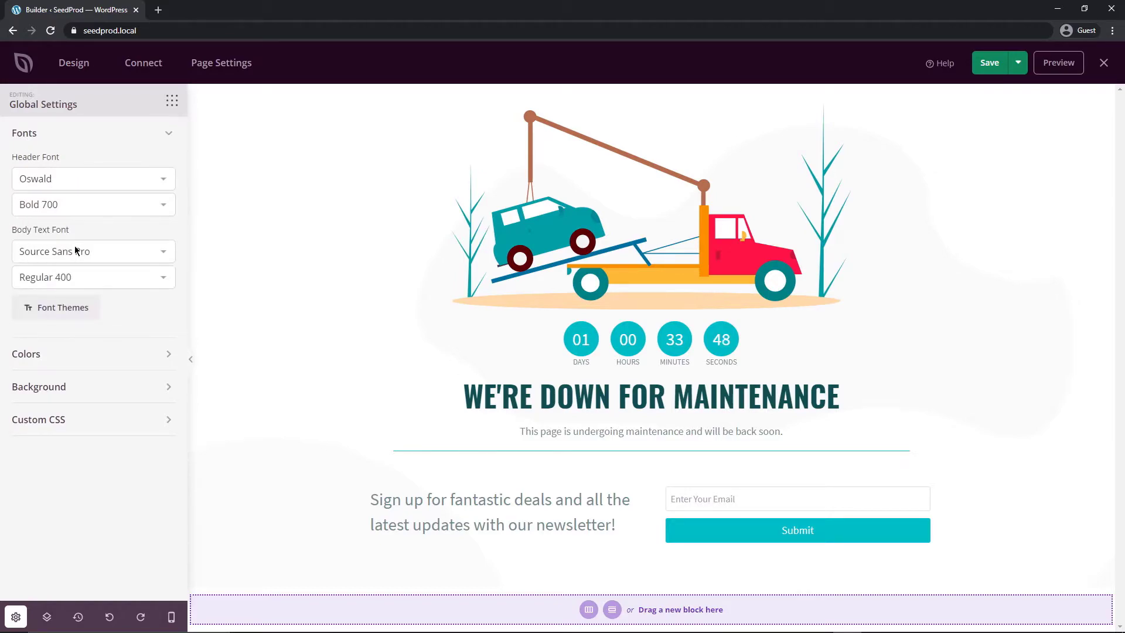
click(161, 253)
scroll(87, 294, up, 1)
click(61, 297)
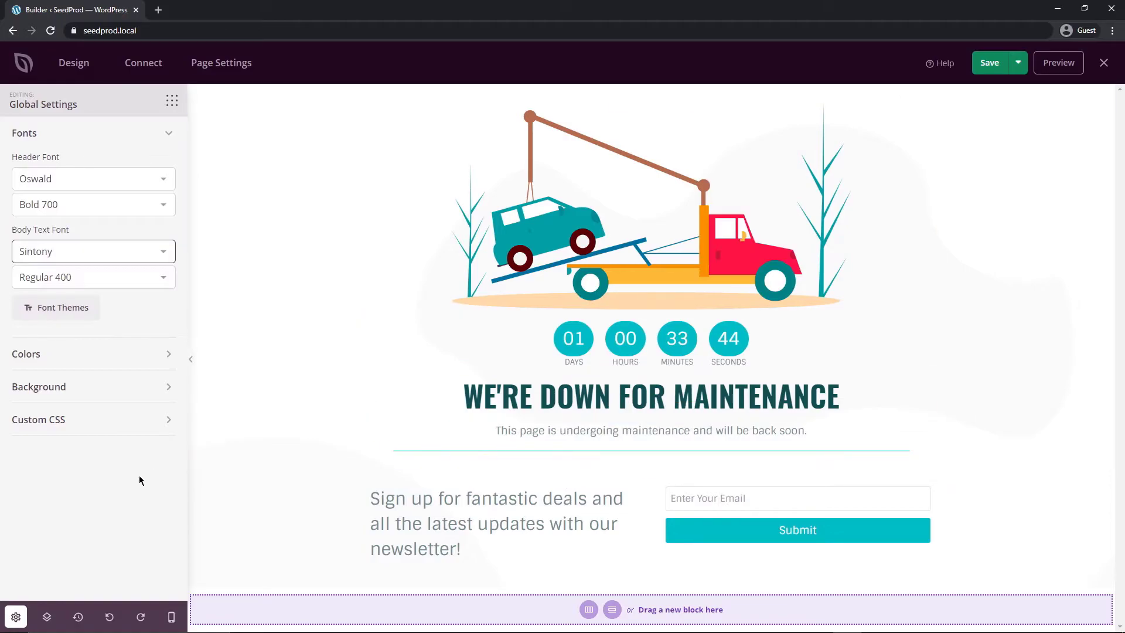
click(139, 617)
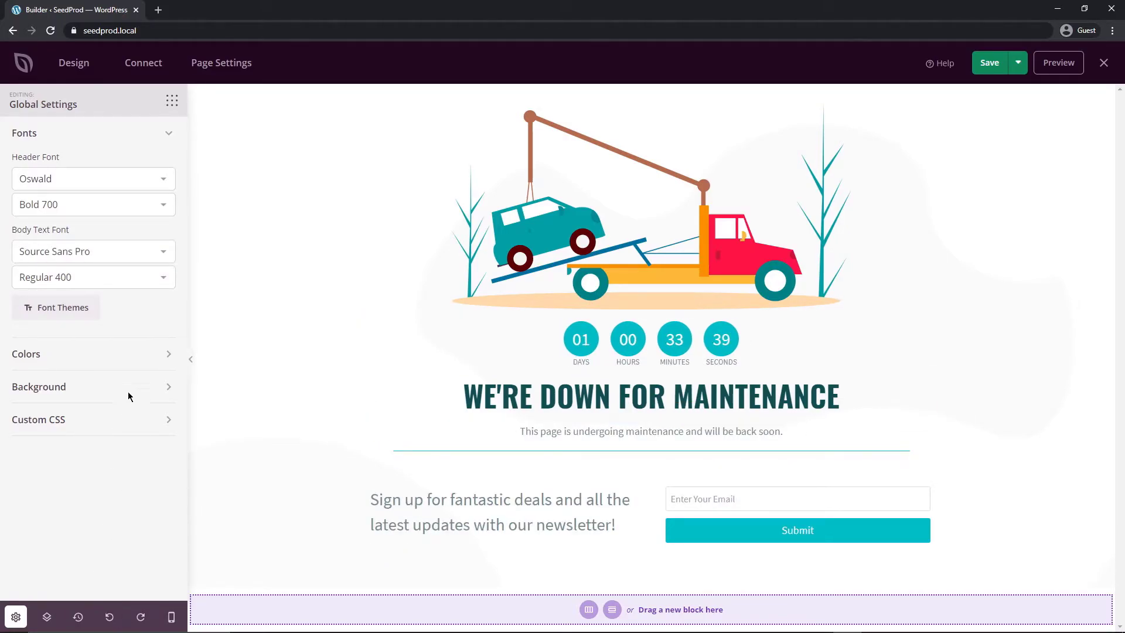
Apply the Source Sans Pro / Open Sans font theme, and reduce the newsletter sign-up text's font size to about 25.
click(65, 310)
scroll(658, 226, down, 10)
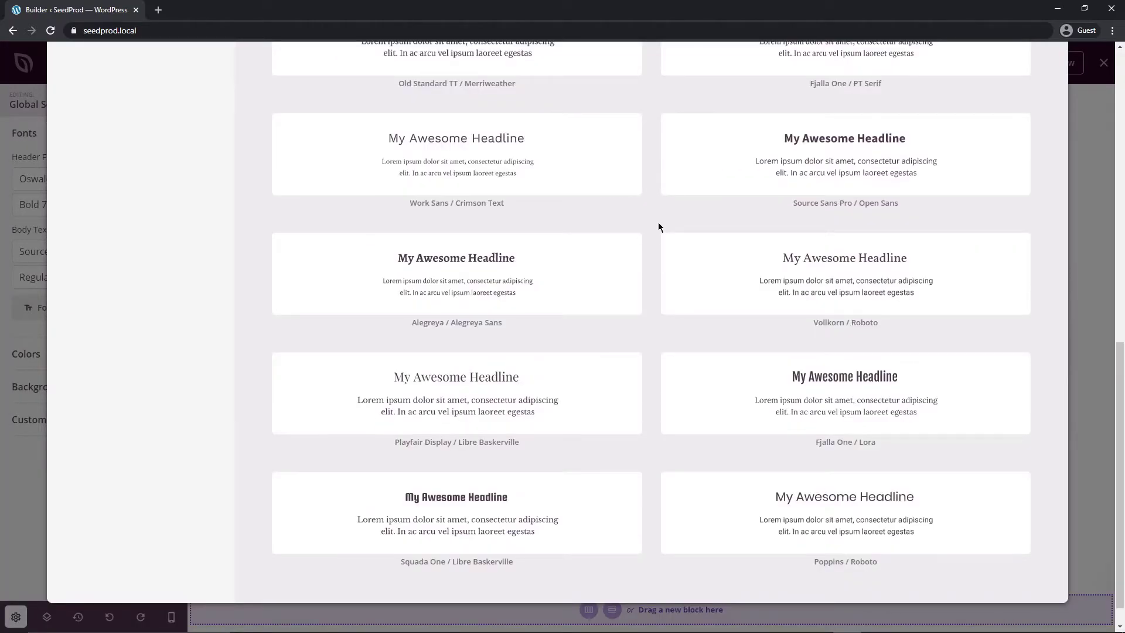
click(809, 164)
click(475, 526)
drag(46, 460, 42, 463)
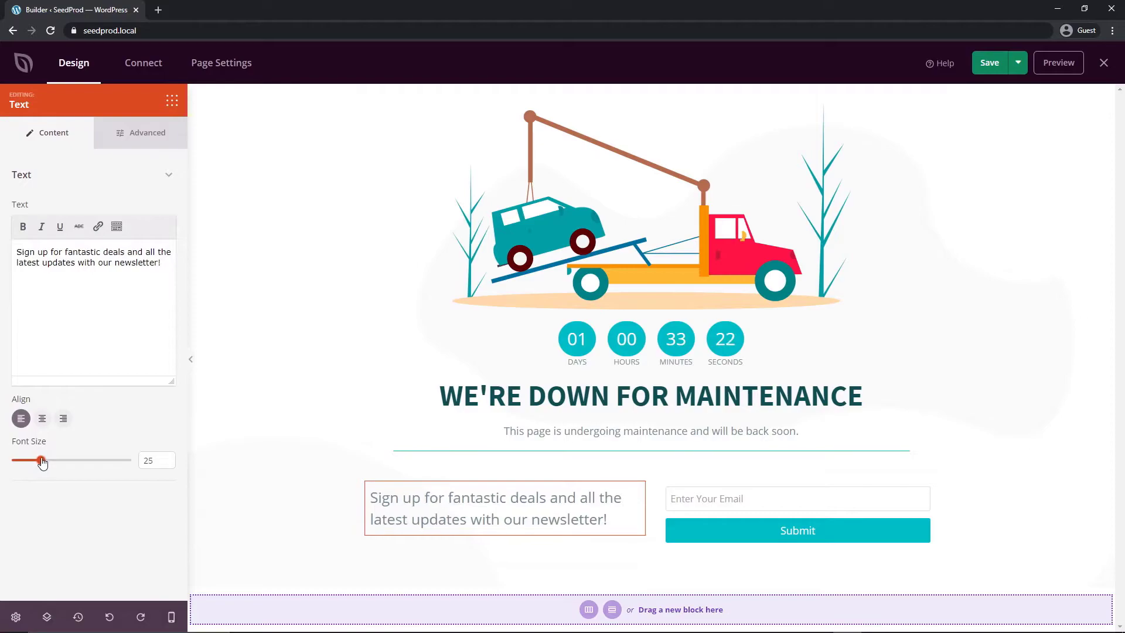
Apply the global color palette with dark maroon headers and text, crimson buttons and links, and a light pink background.
click(16, 616)
click(41, 175)
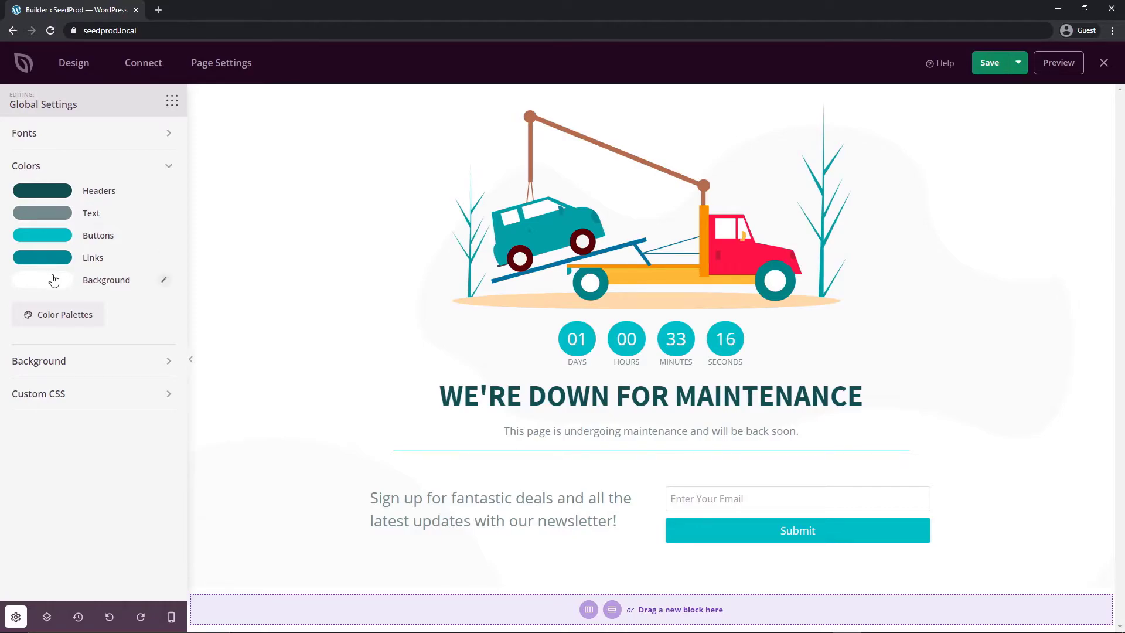
click(56, 315)
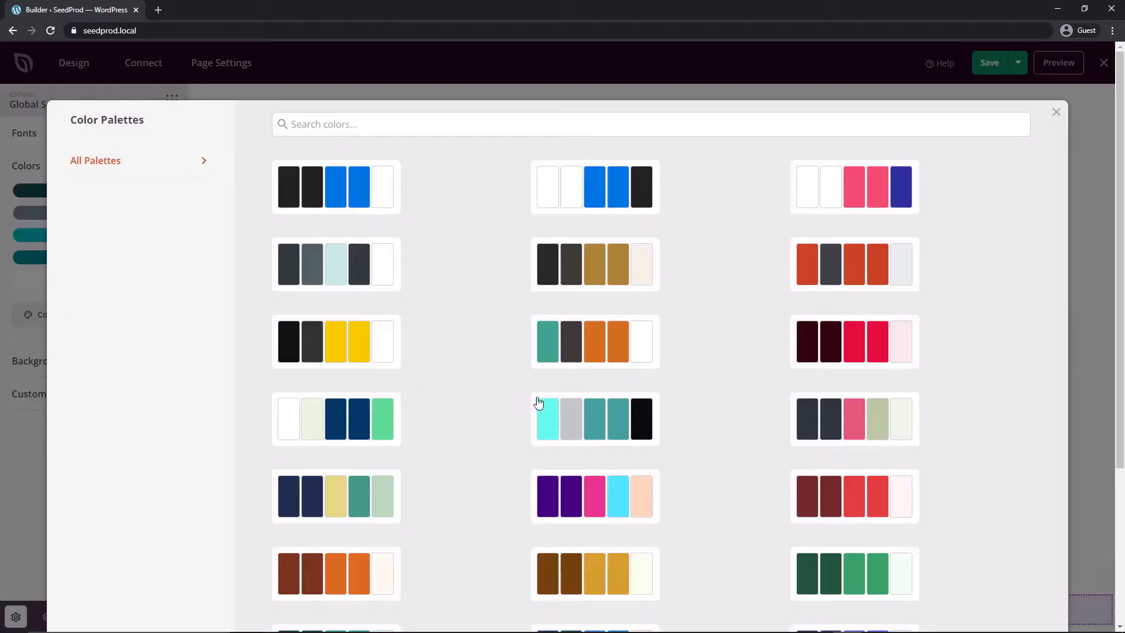
click(873, 350)
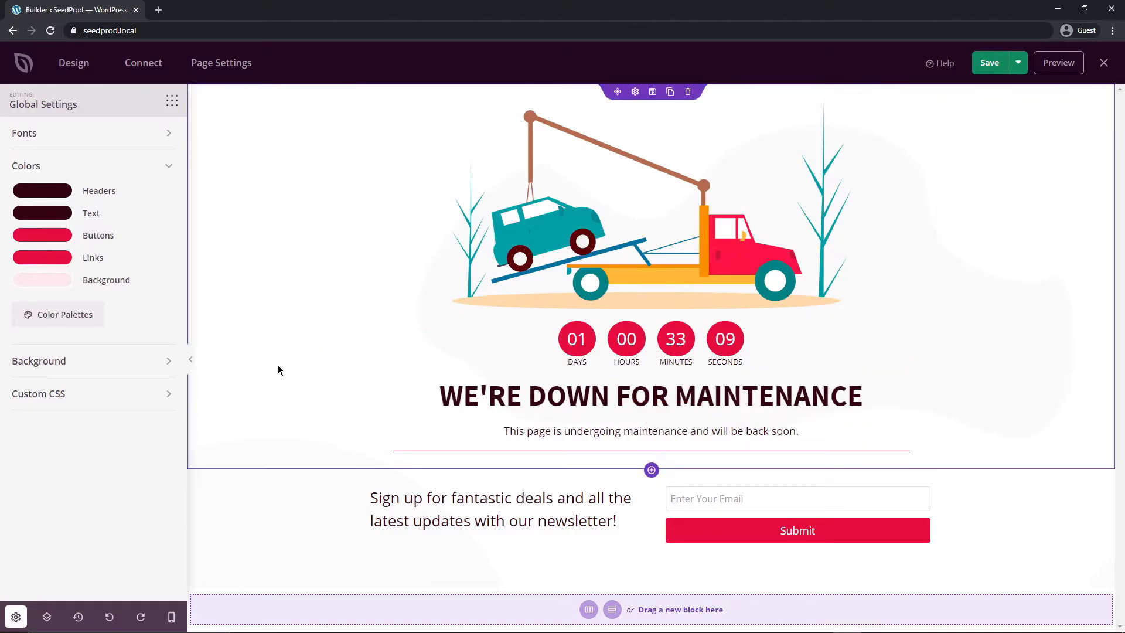
Examine the global background and custom CSS settings.
click(52, 166)
click(44, 202)
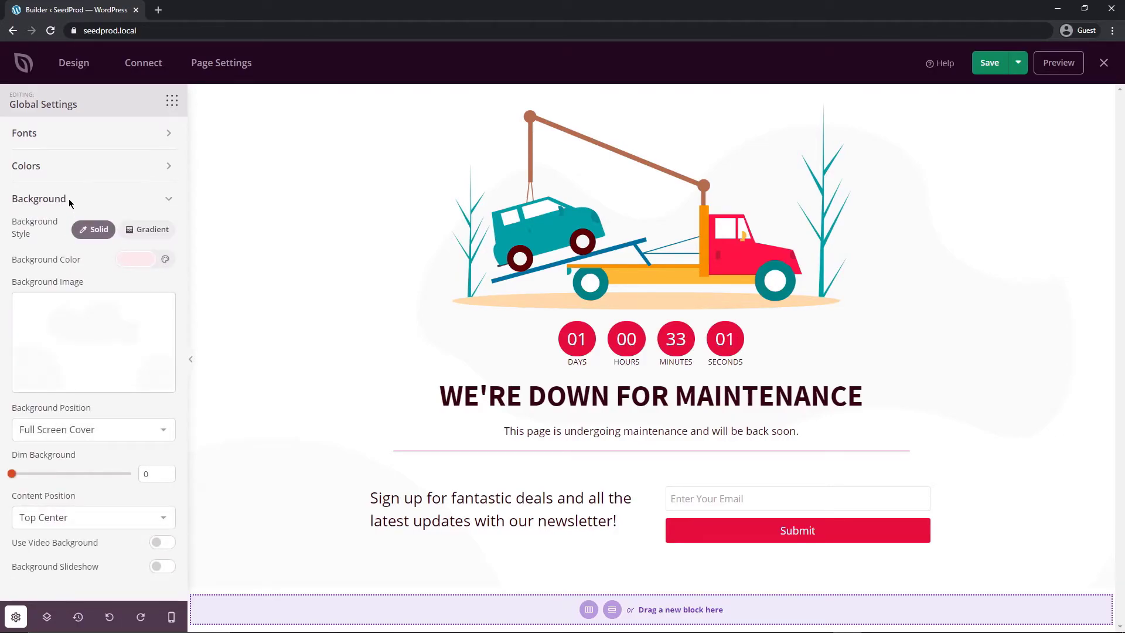
click(70, 201)
click(51, 231)
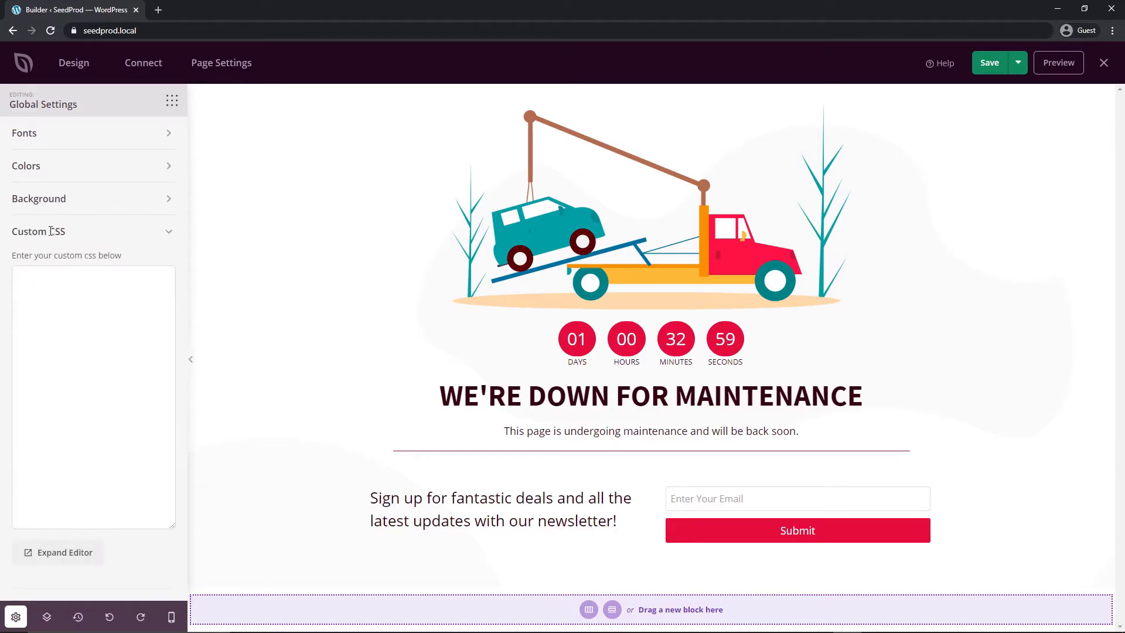
click(51, 231)
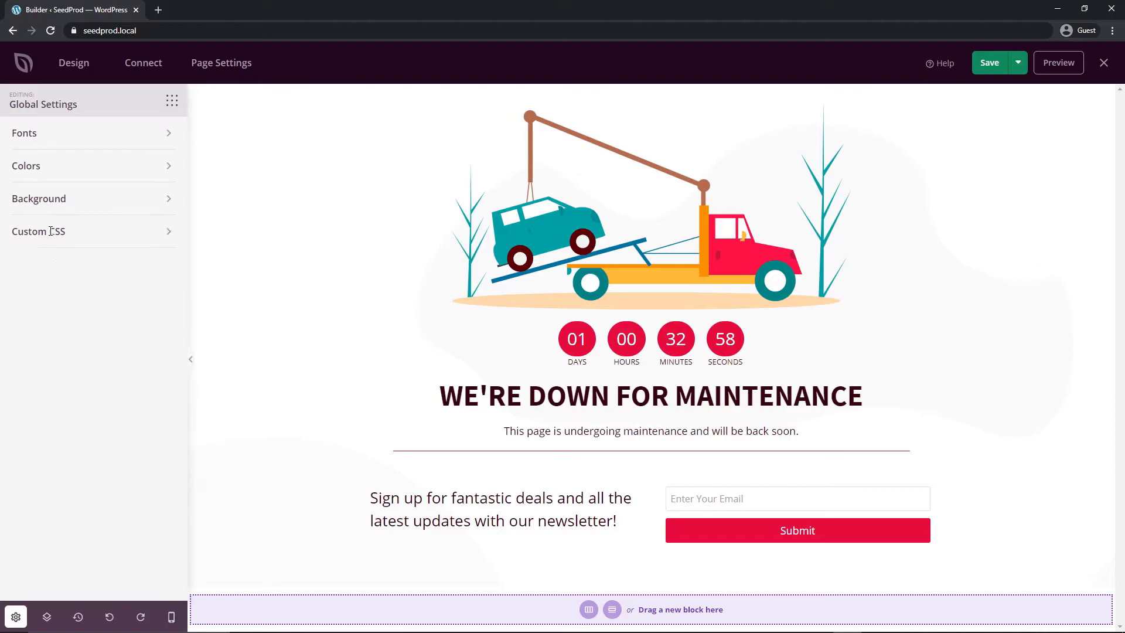
Switch the page to the mobile preview and open the countdown's settings there.
click(172, 618)
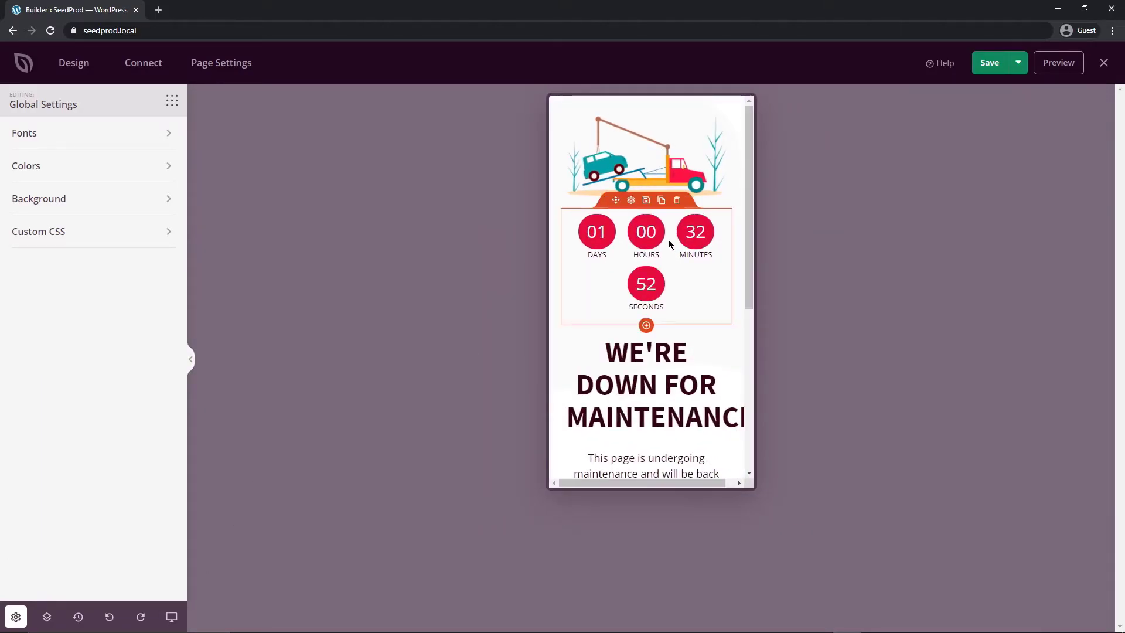
click(638, 242)
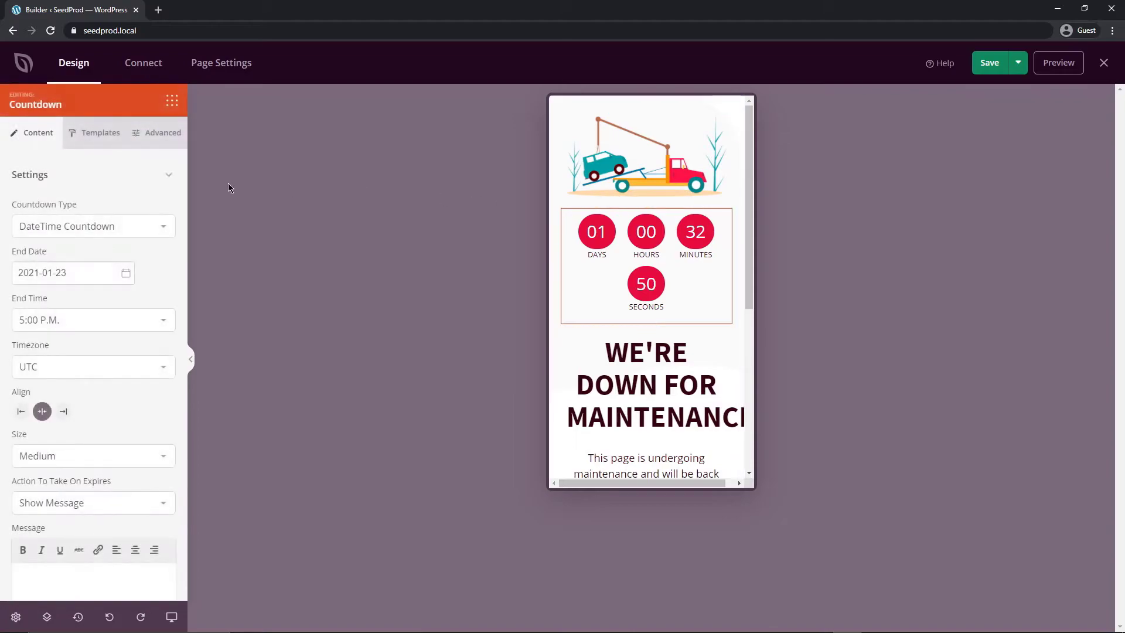
Set the countdown's size to Small and check the rest of the mobile layout.
click(63, 456)
click(58, 469)
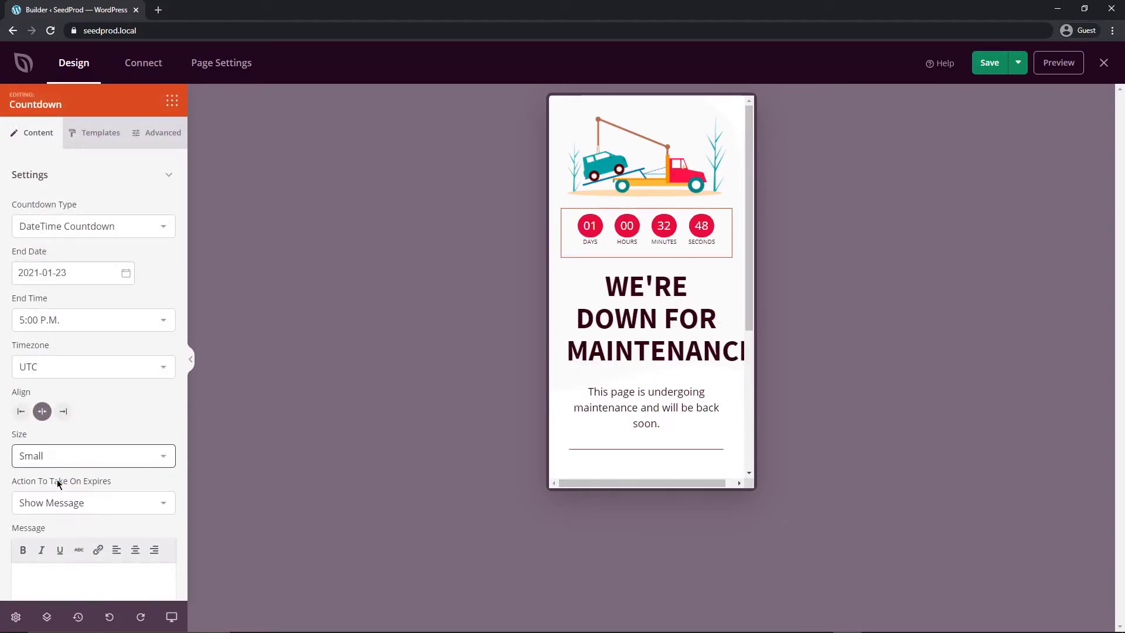
scroll(723, 245, down, 2)
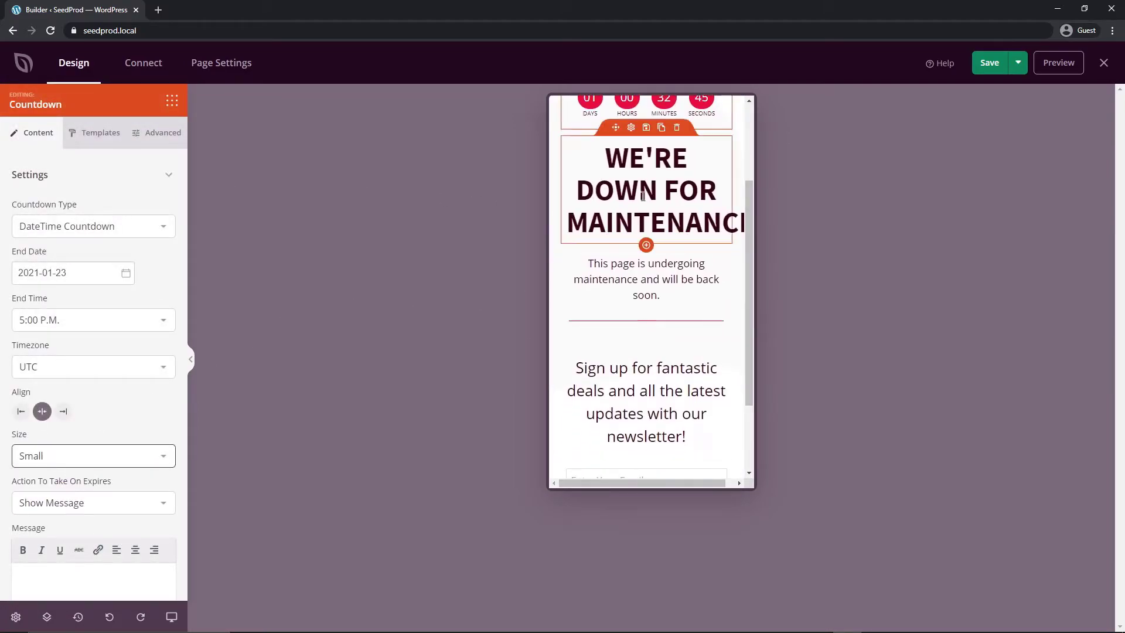
drag(746, 262, 747, 209)
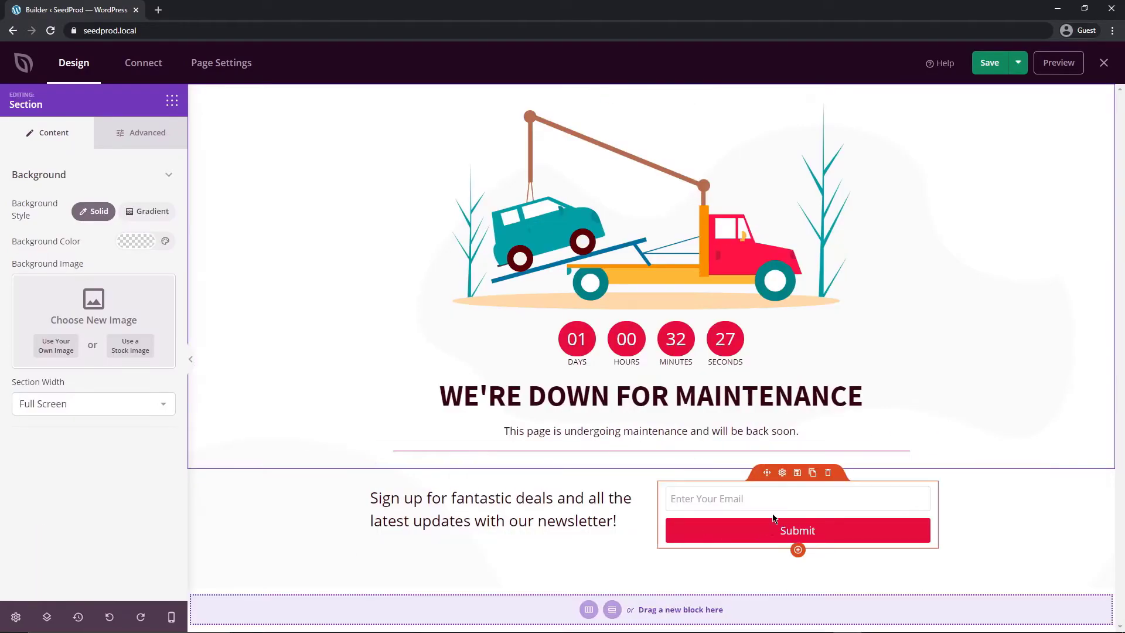
Examine the email marketing integrations and the API key form for connecting Constant Contact.
click(143, 65)
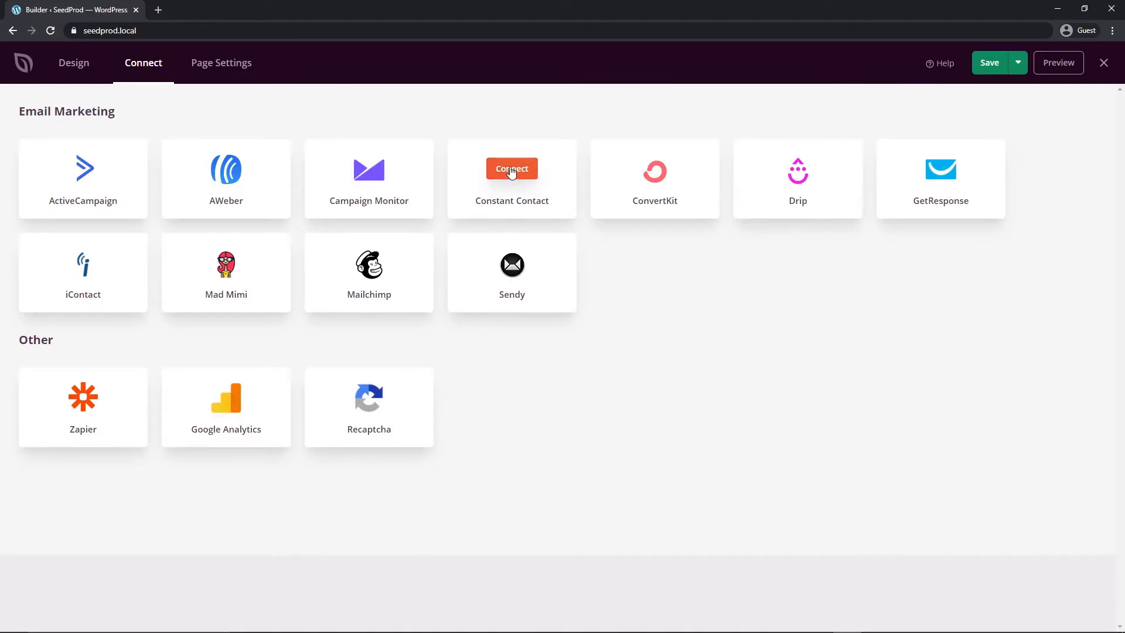
click(511, 172)
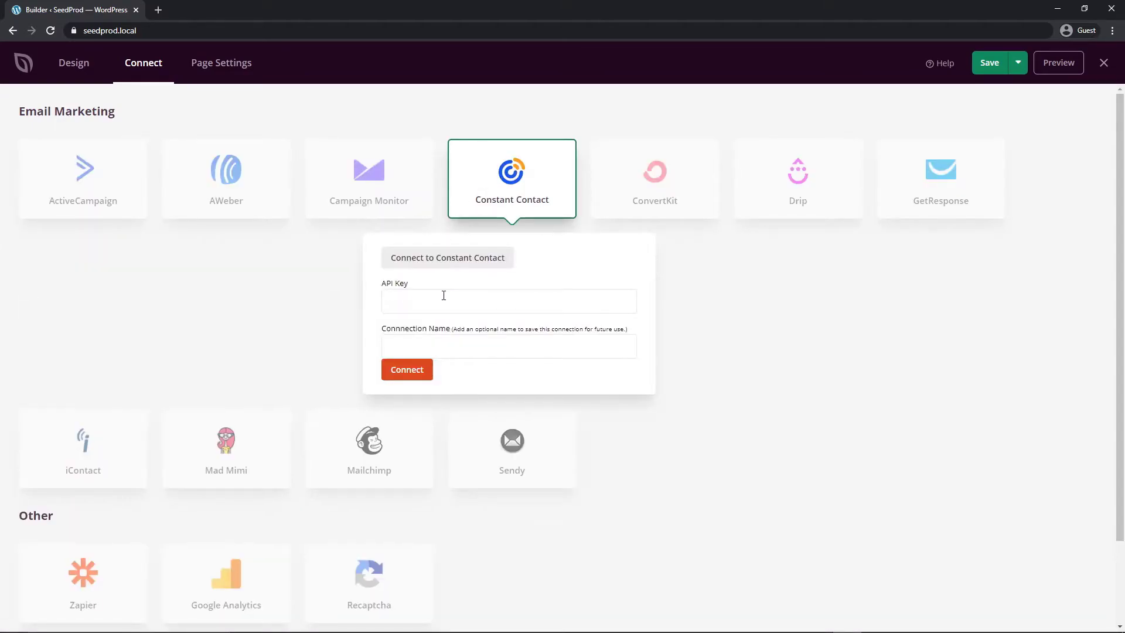
click(467, 299)
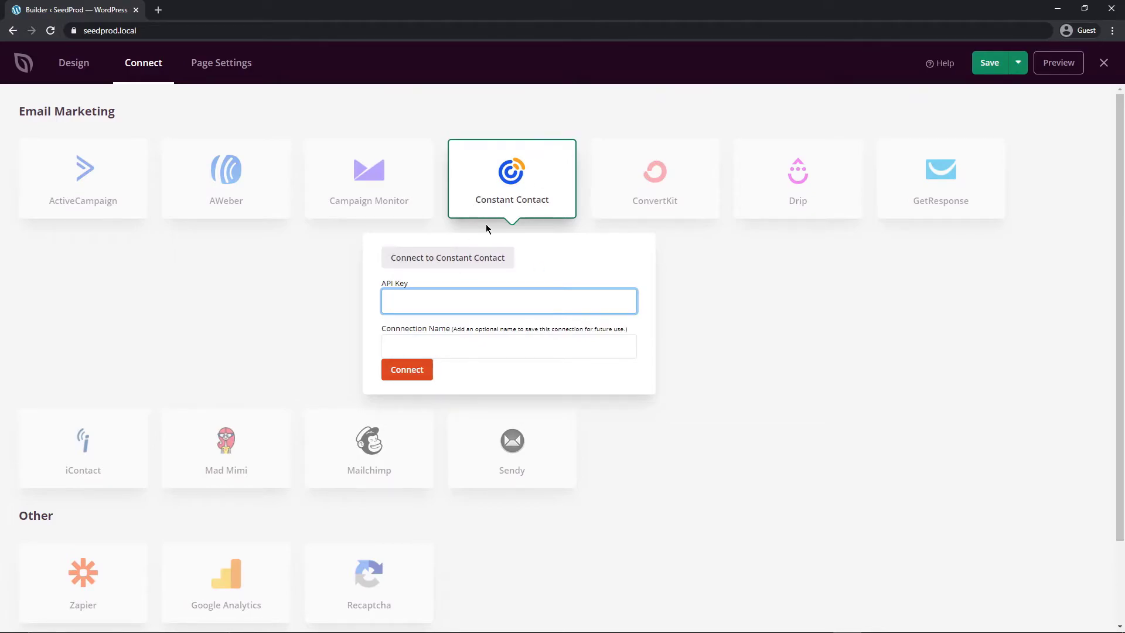
Enable the "Powered by SeedProd" link in the page's general settings.
click(226, 67)
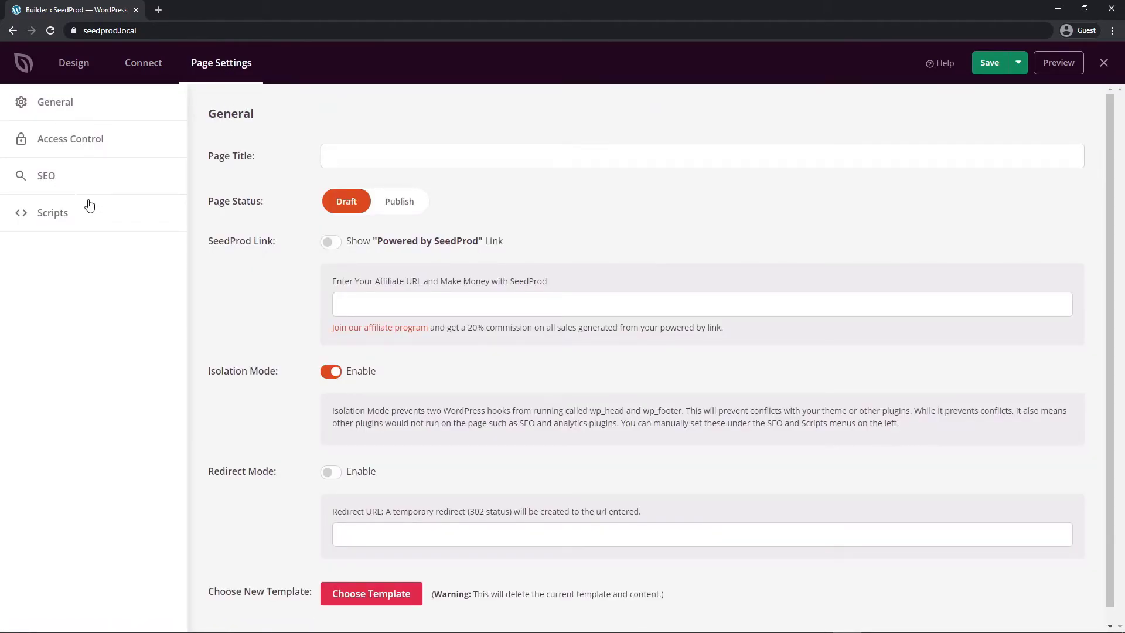
click(89, 108)
click(1020, 65)
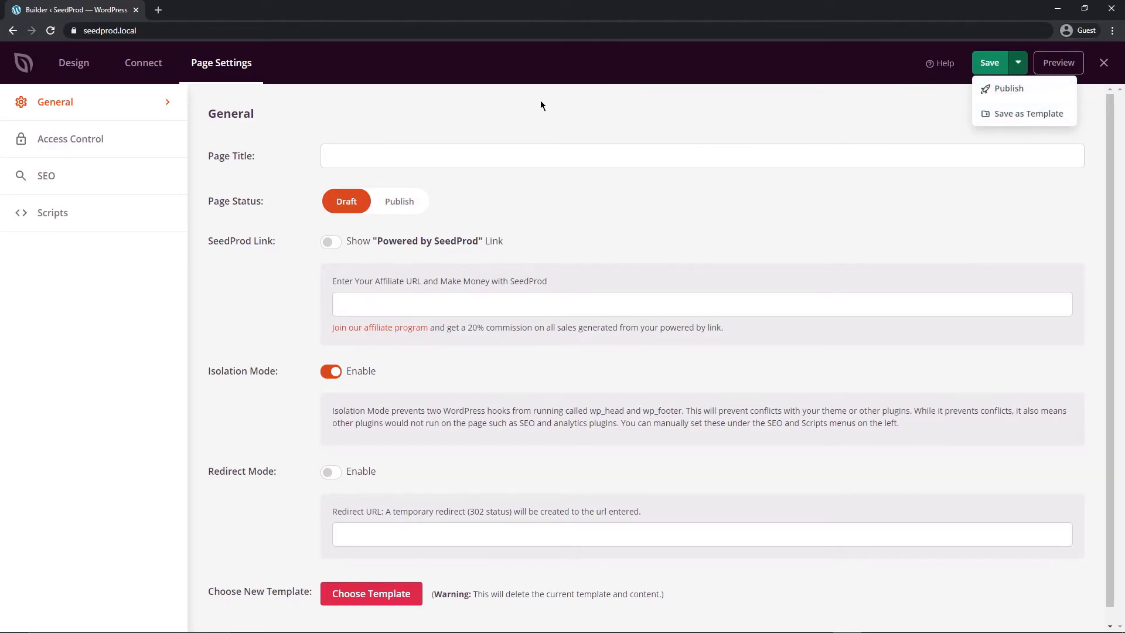
click(339, 245)
click(1022, 67)
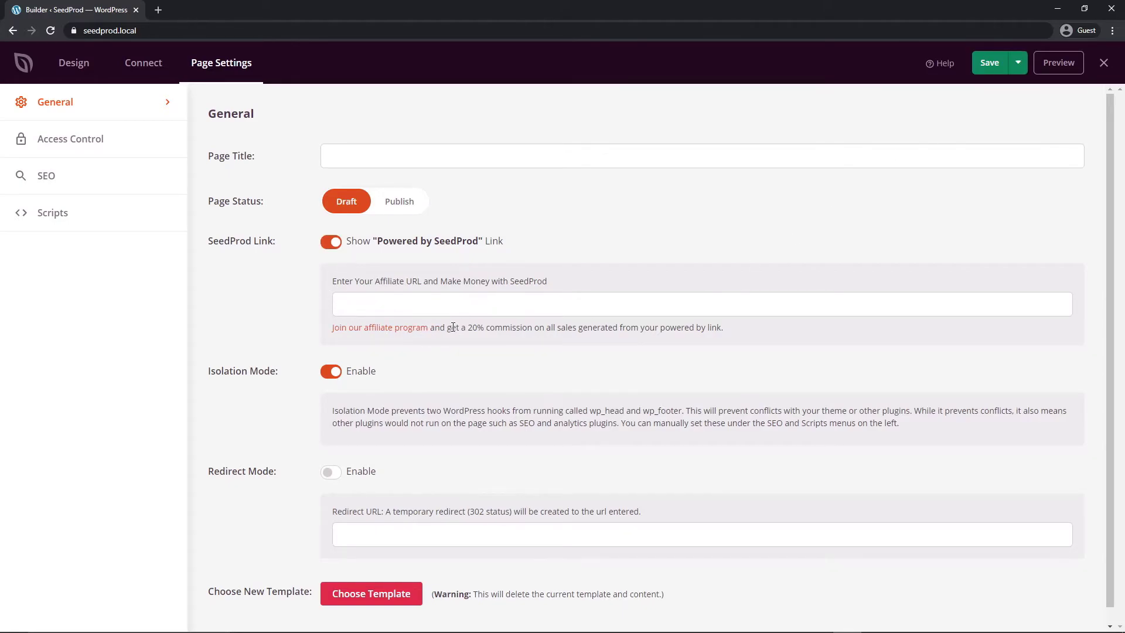
scroll(552, 371, down, 1)
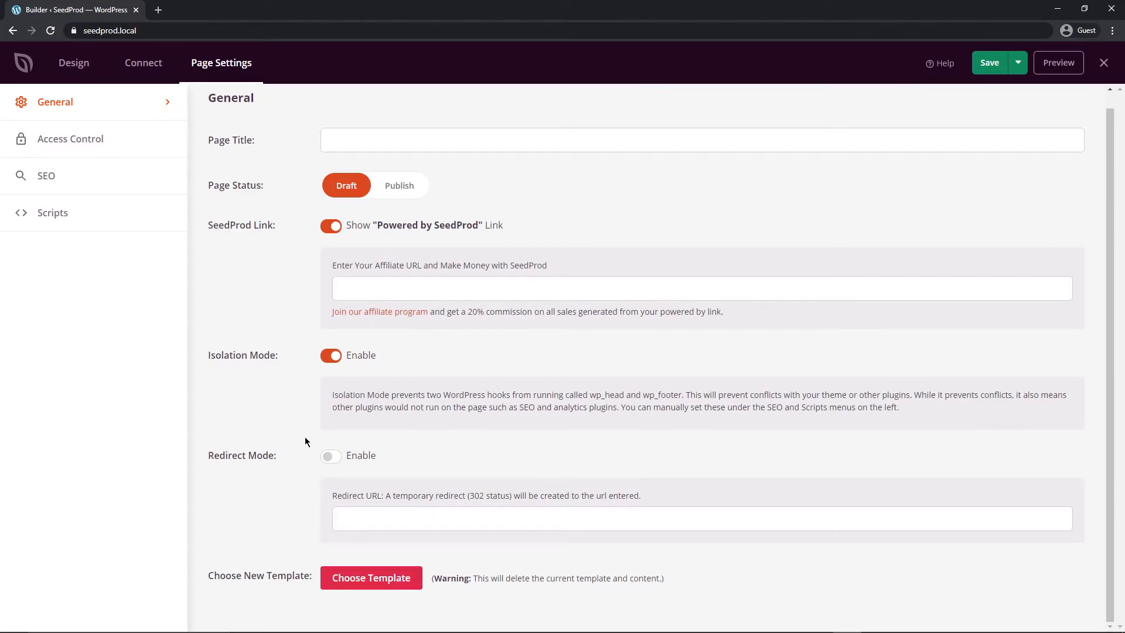
click(367, 579)
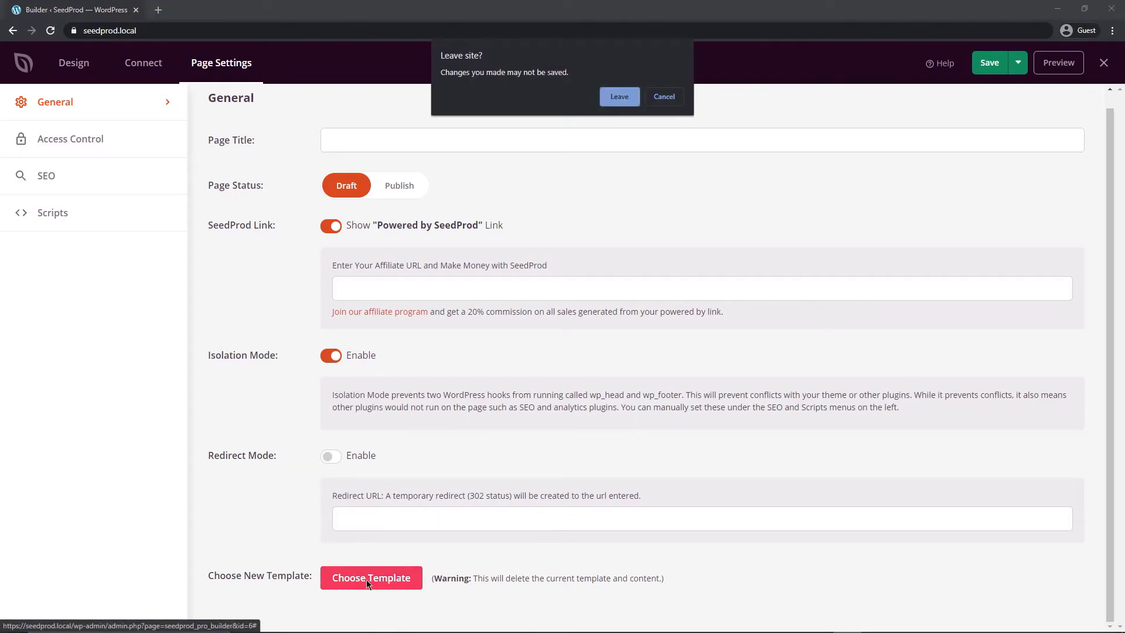
click(674, 98)
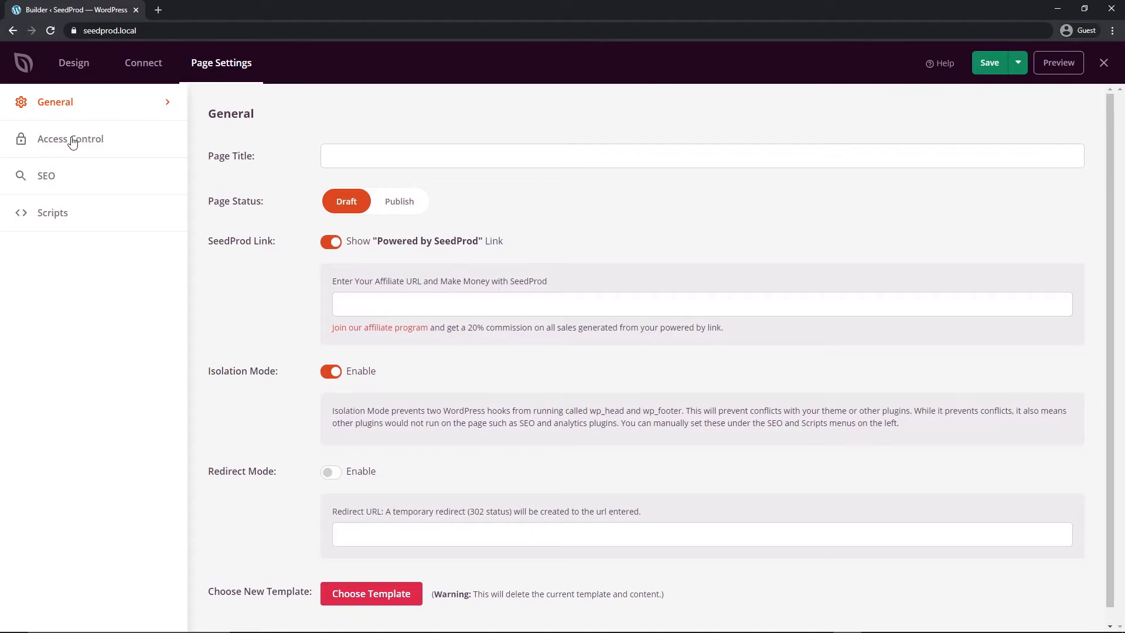
Try "bypass" as the bypass URL phrase in the page's access control settings, and clear it again.
click(70, 139)
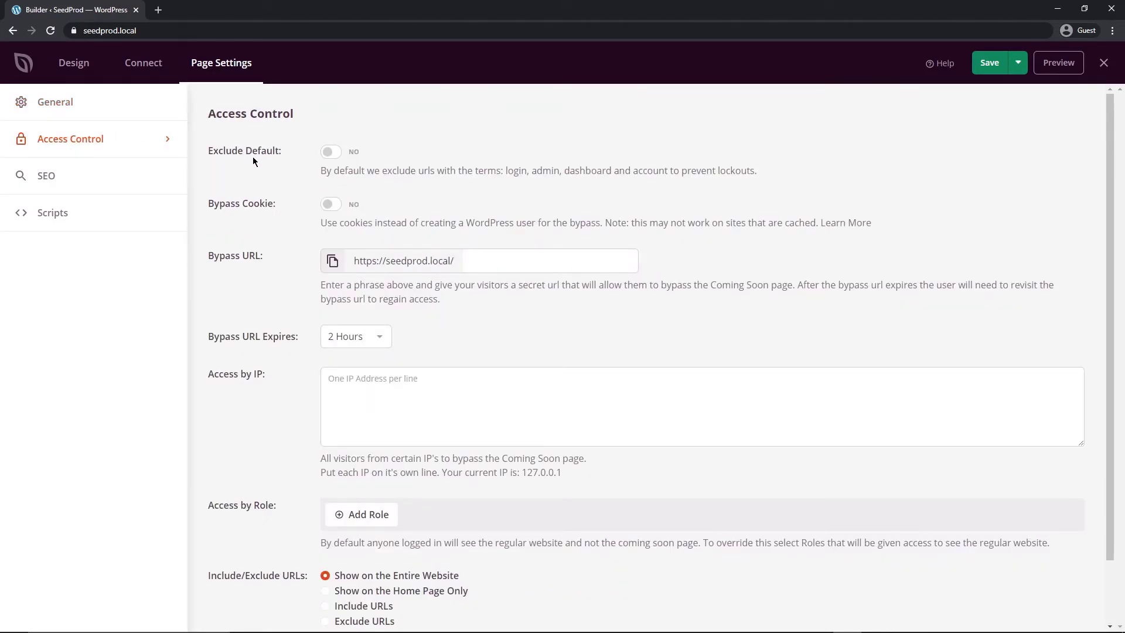
click(528, 259)
text(bypass)
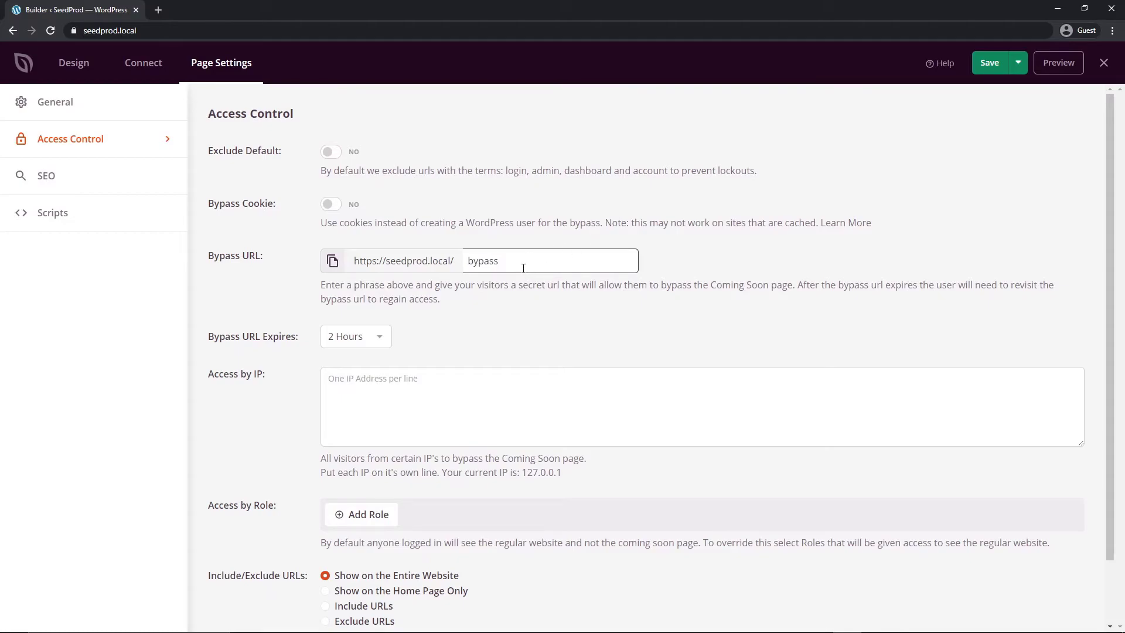
key(ctrl+a)
drag(352, 260, 519, 258)
Examine the options for granting access by IP address and user role, and for including or excluding URLs.
click(375, 382)
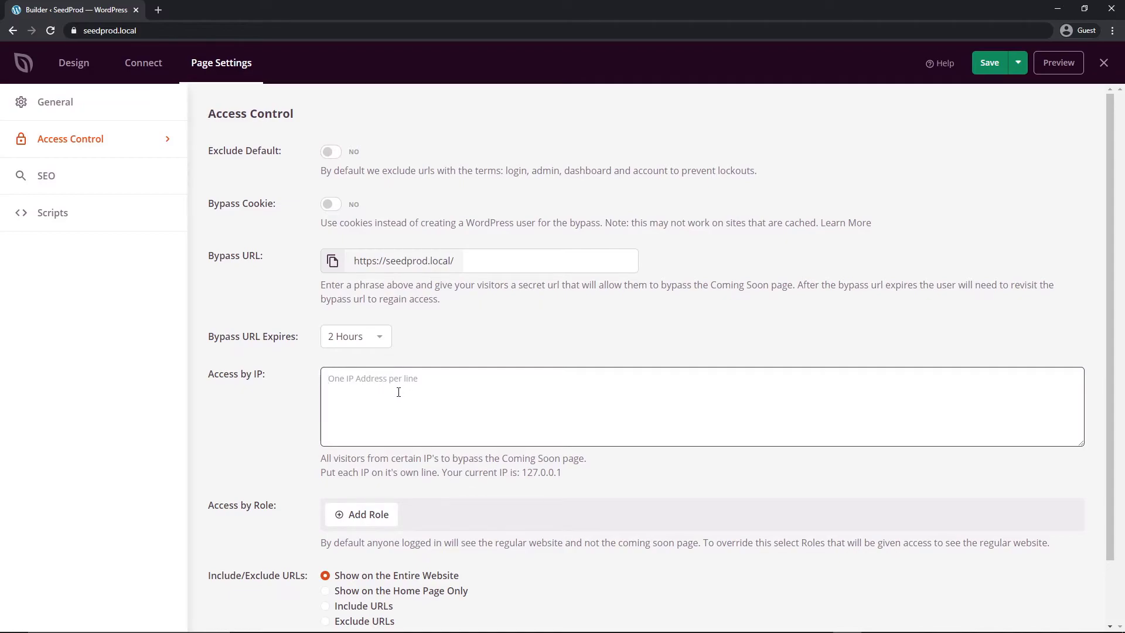
scroll(261, 379, down, 2)
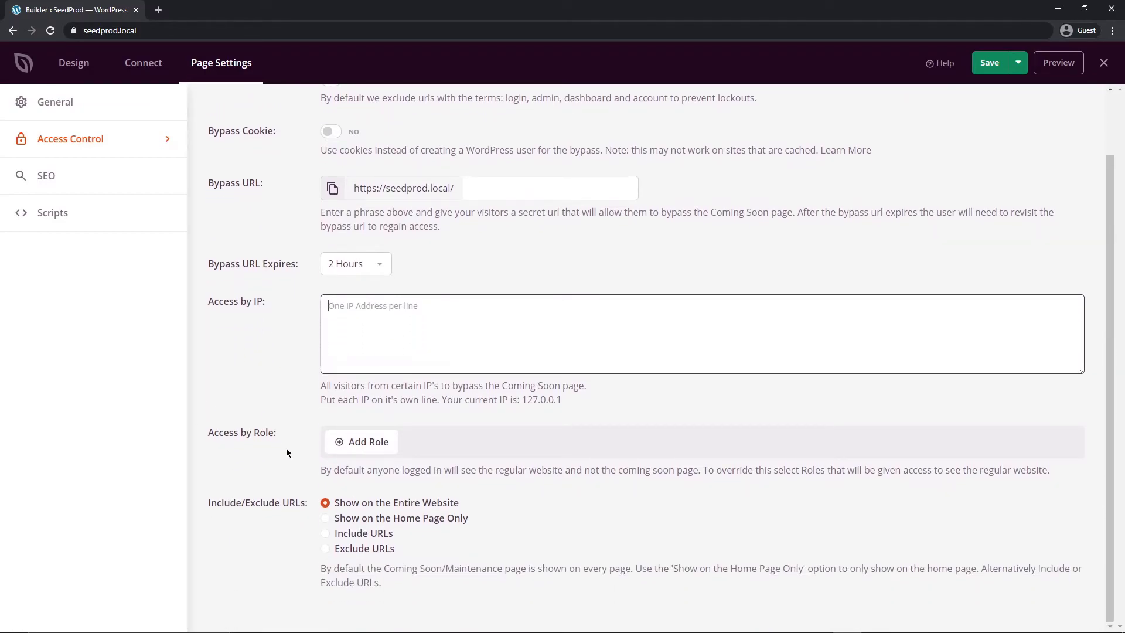
click(348, 443)
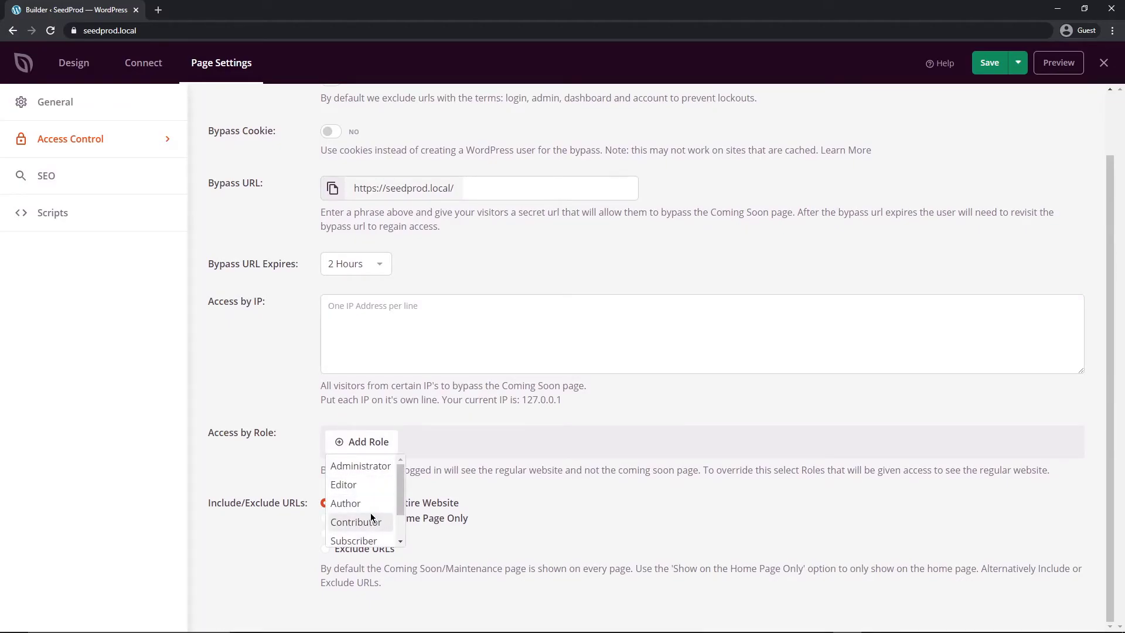
click(277, 465)
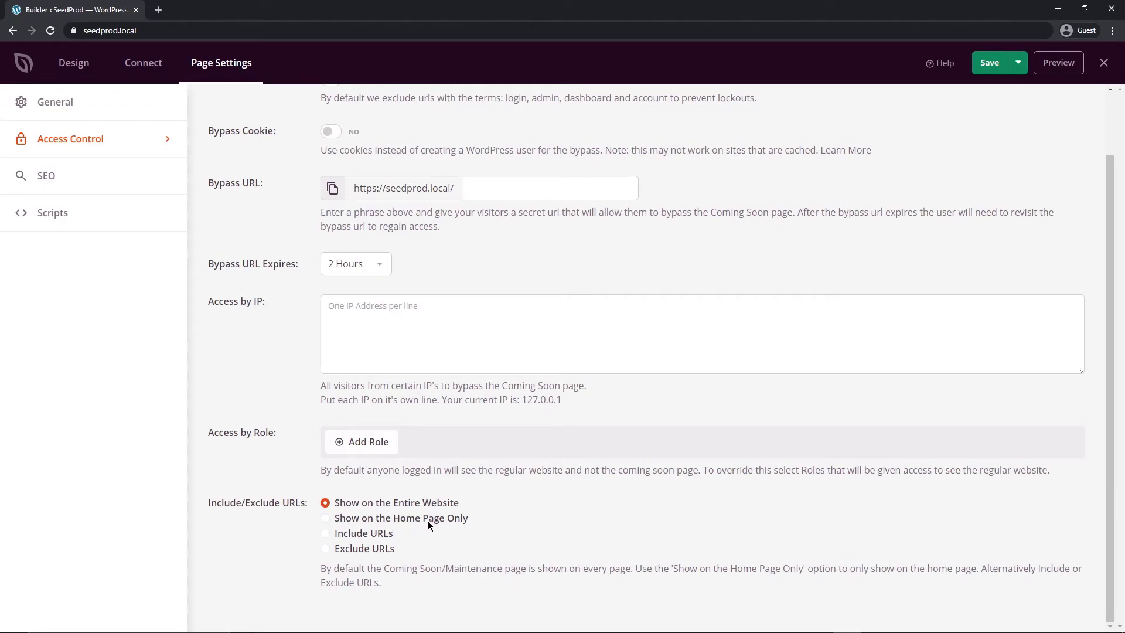
Examine the page's SEO settings, the AIOSEO plugin website and the header, body and footer script settings.
click(90, 177)
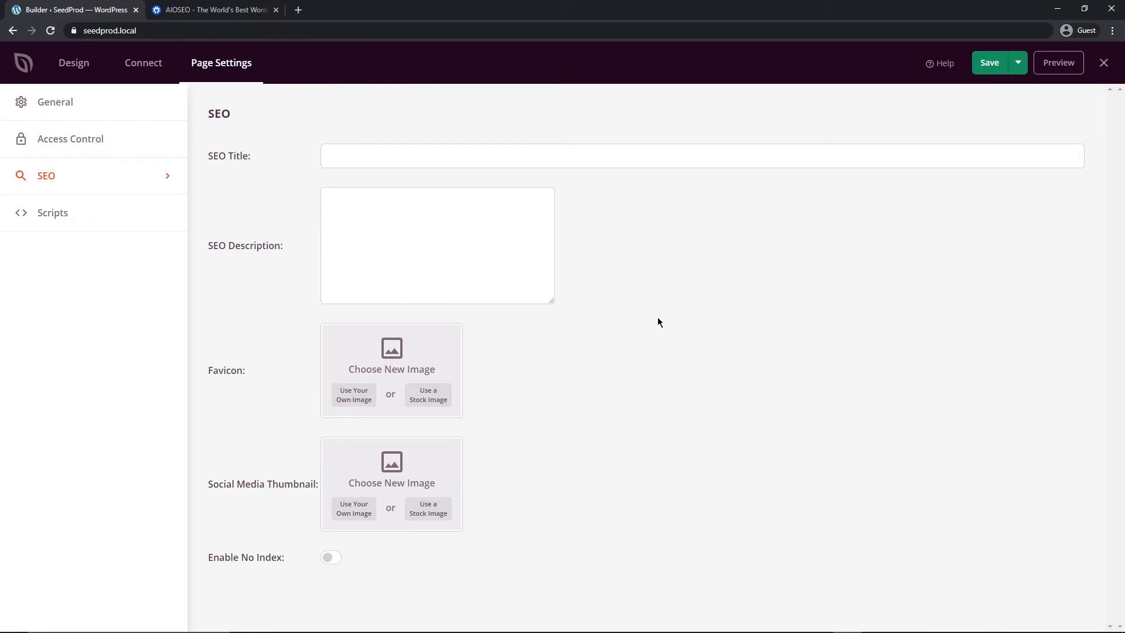
click(234, 10)
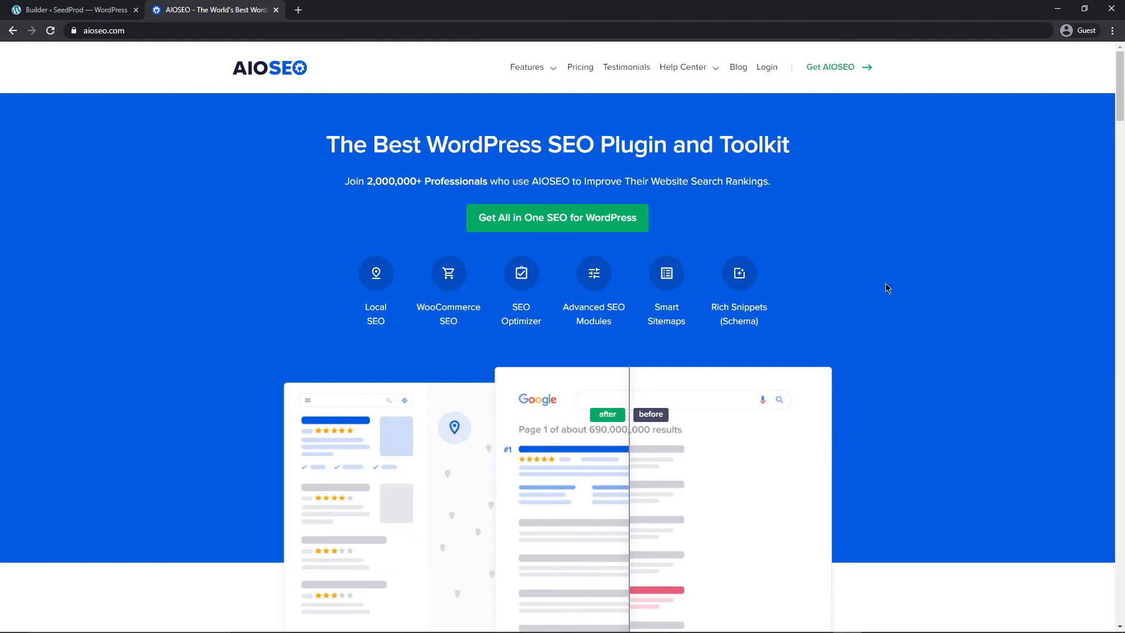
click(276, 10)
click(65, 217)
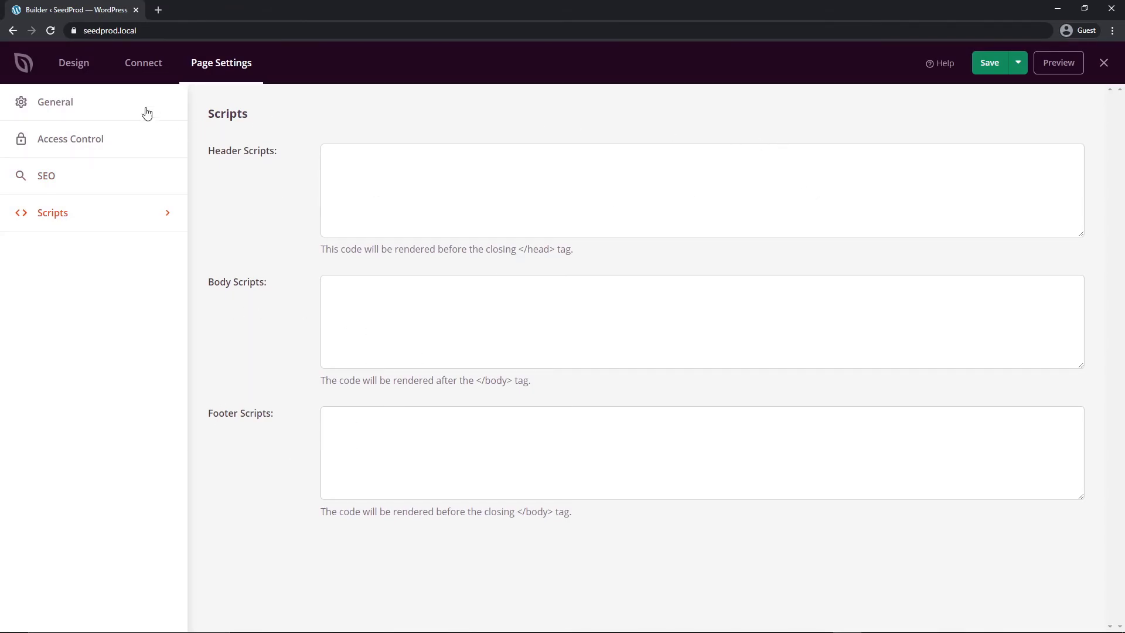
Save and publish the maintenance page from the design view, and open the live page.
click(75, 63)
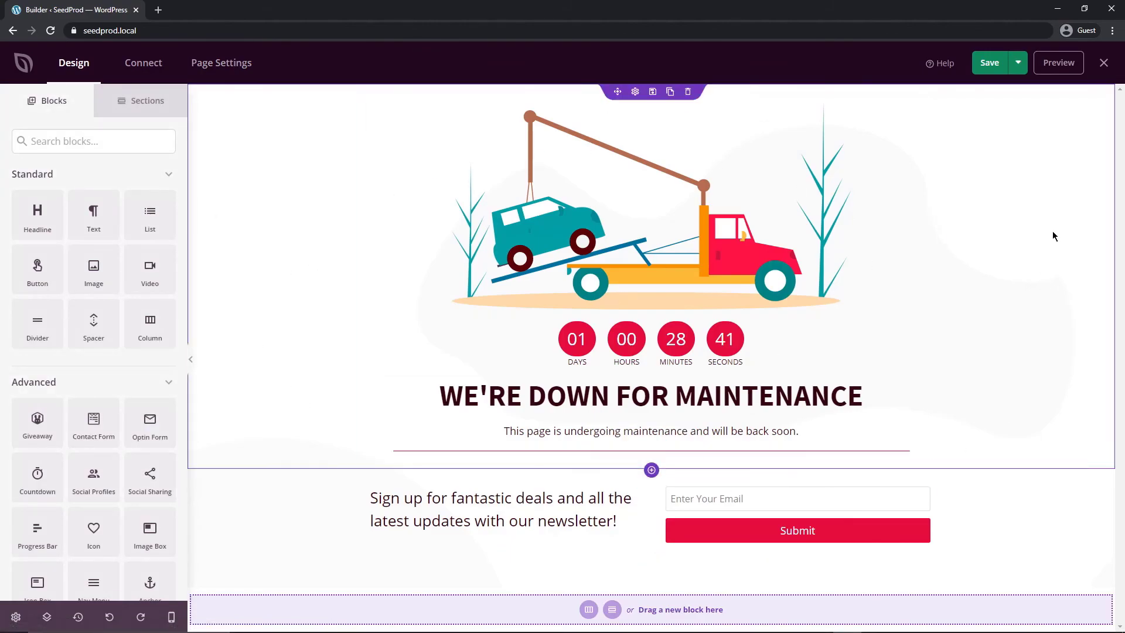
click(992, 66)
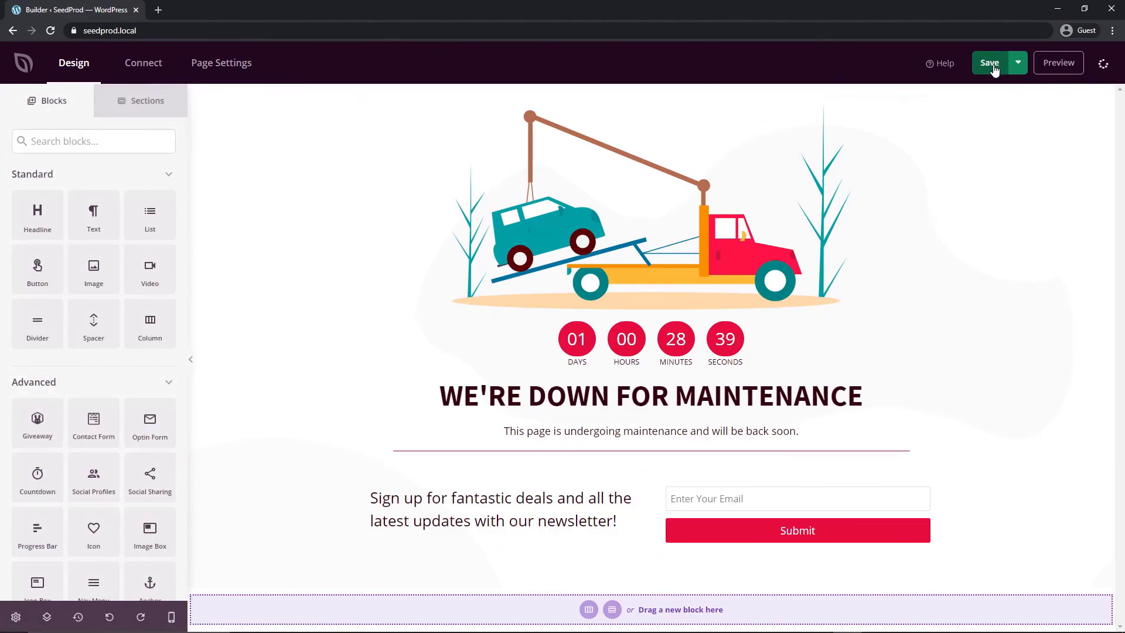
click(1018, 63)
click(1009, 89)
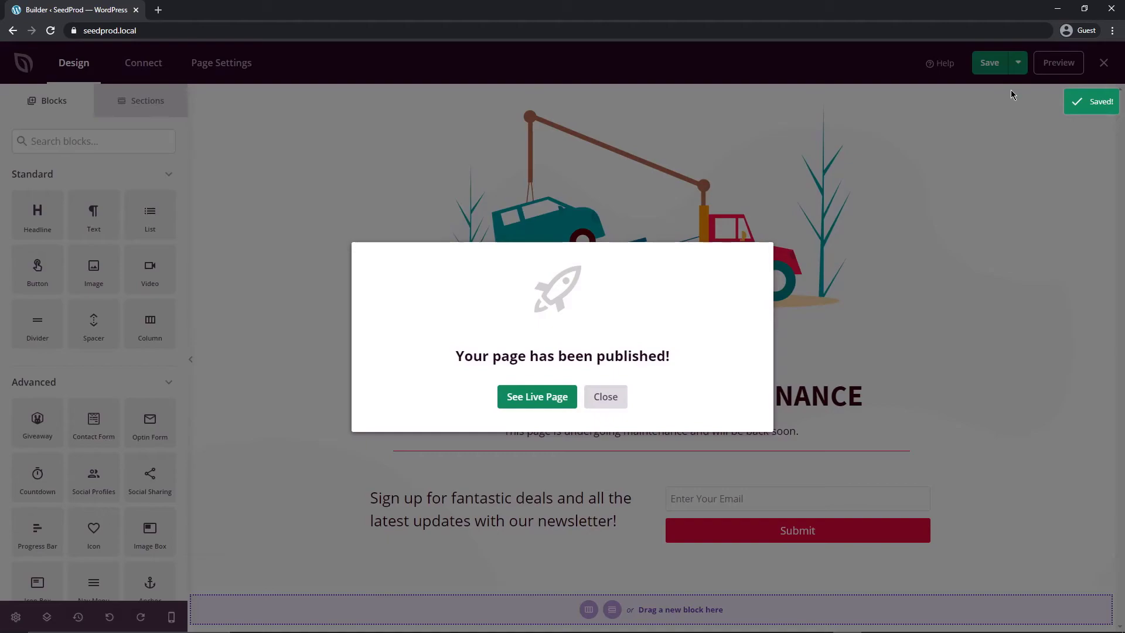
click(534, 401)
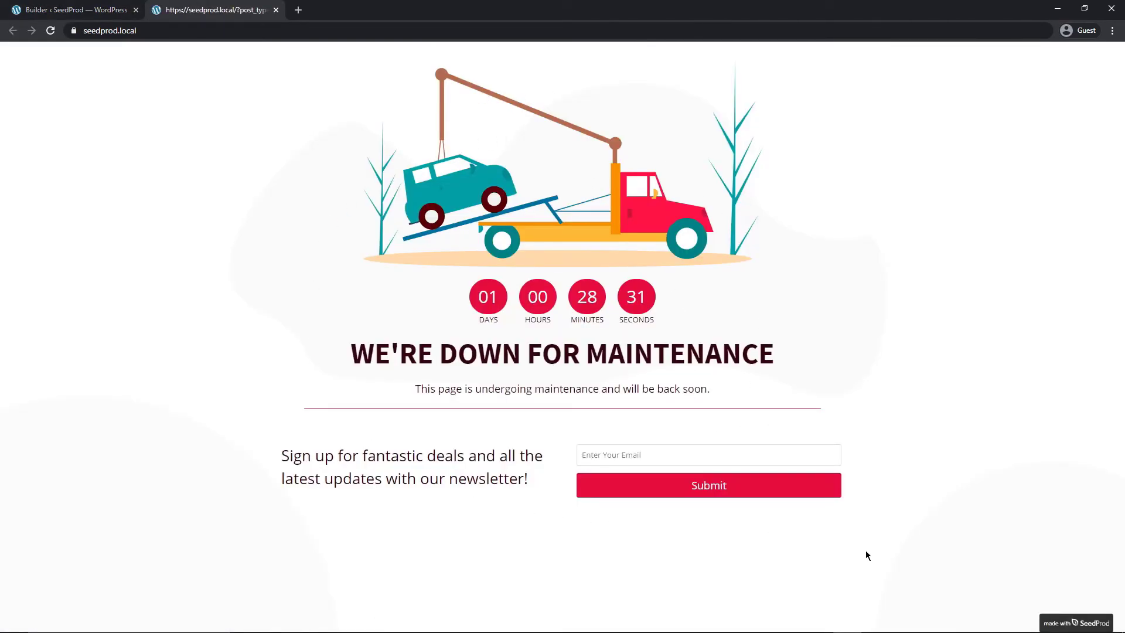
Activate Maintenance Mode in SeedProd's Pages overview.
click(70, 10)
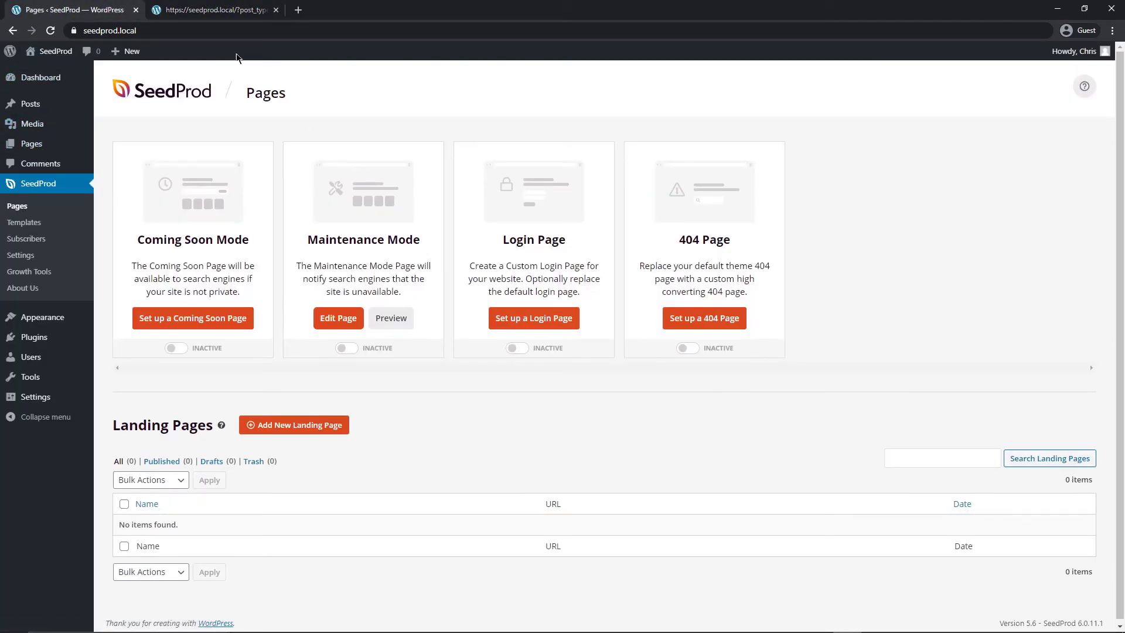
click(216, 10)
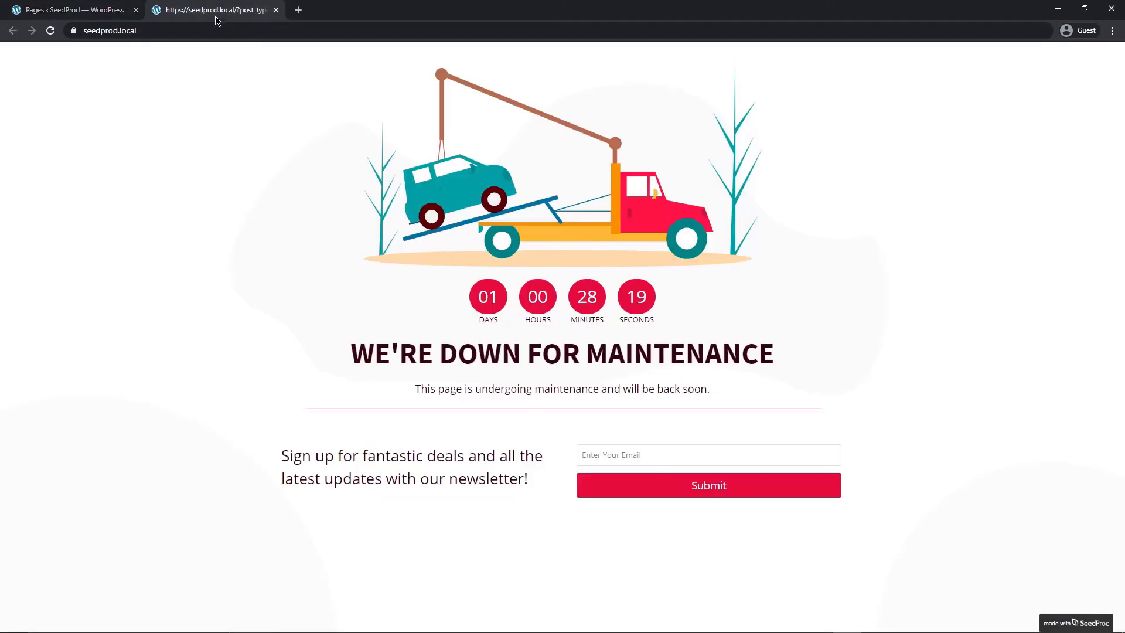
click(97, 16)
click(348, 356)
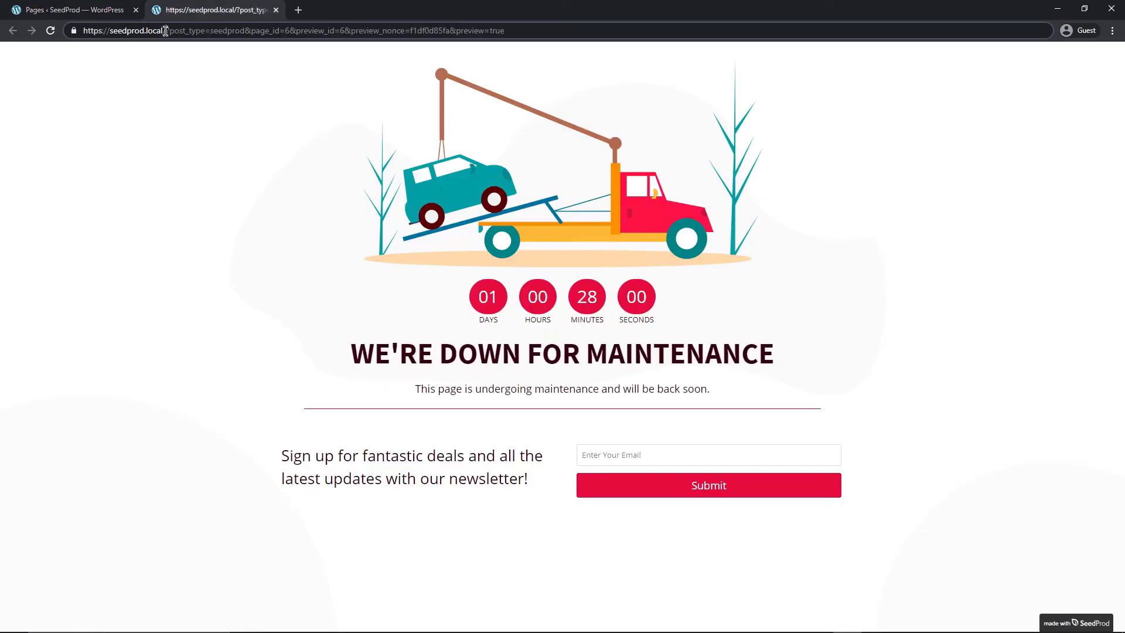
drag(167, 30, 635, 45)
key(BackSpace)
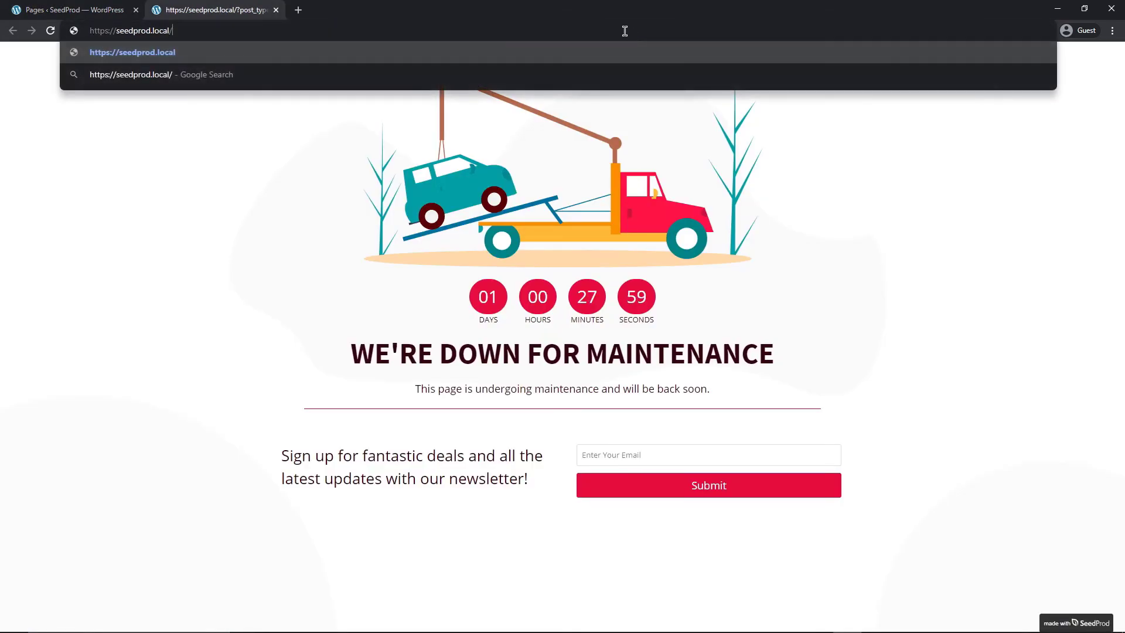
key(Return)
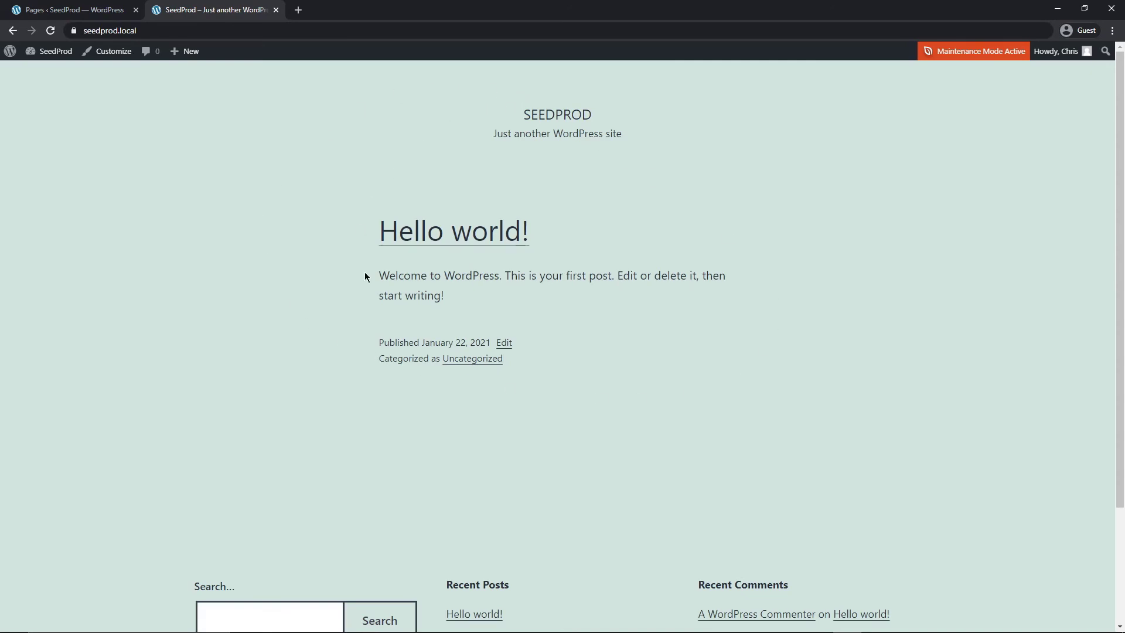
mouse_move(1053, 57)
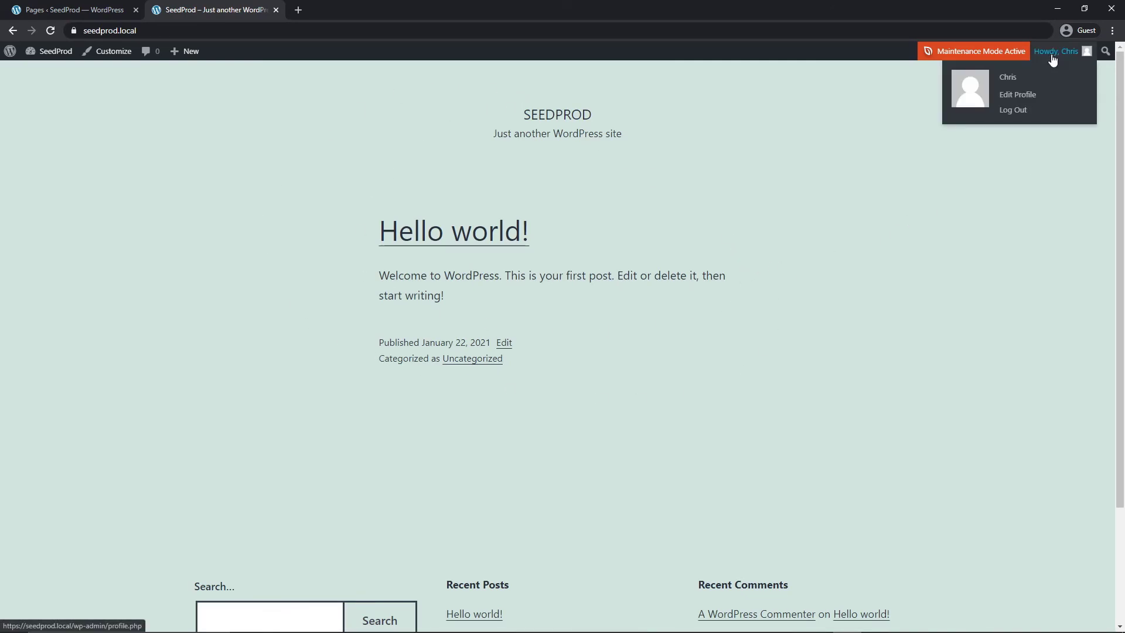
click(1013, 110)
click(212, 33)
click(166, 31)
drag(165, 31, 518, 41)
key(BackSpace)
key(Return)
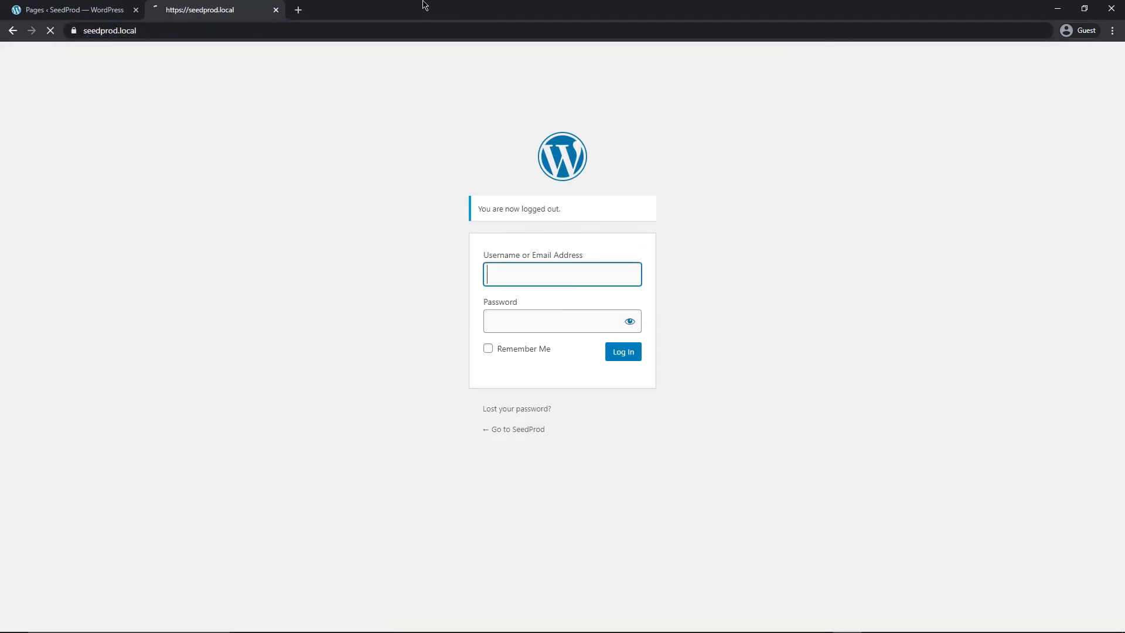